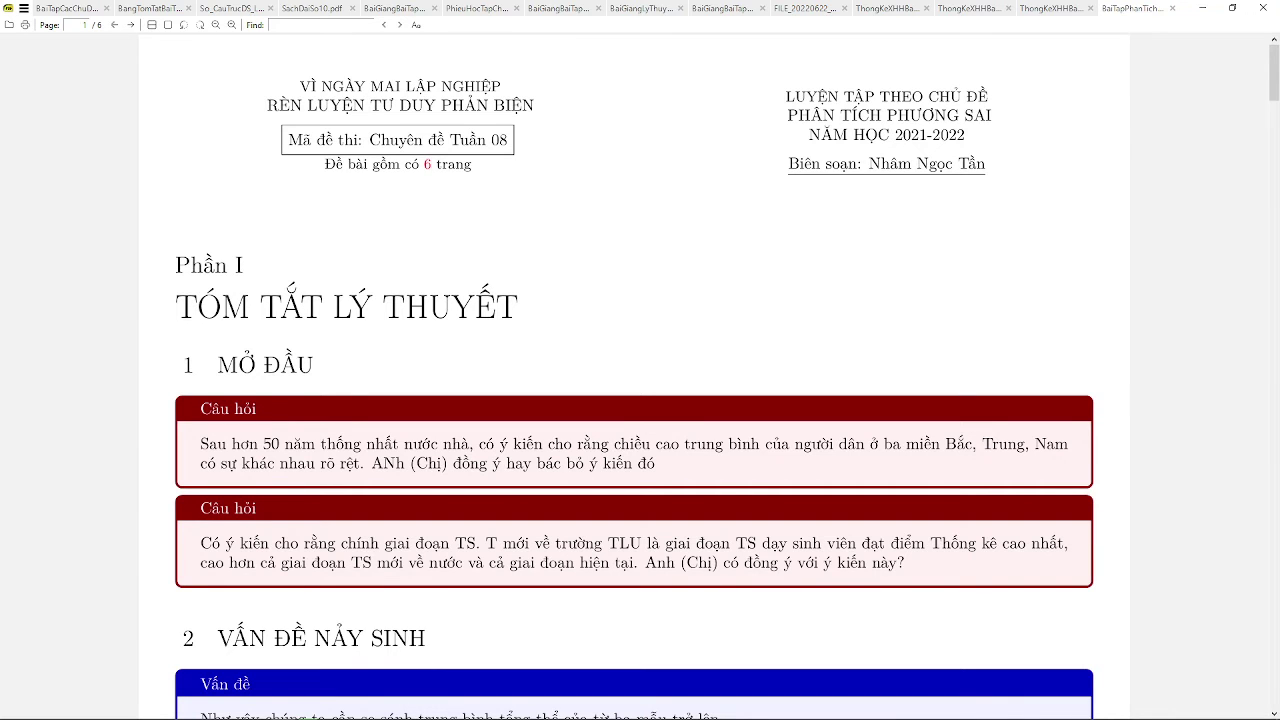
Step: Review the theory summary on analysis of variance, from the opening questions through the calculation steps and testing procedure
scroll(634, 400, down, 1)
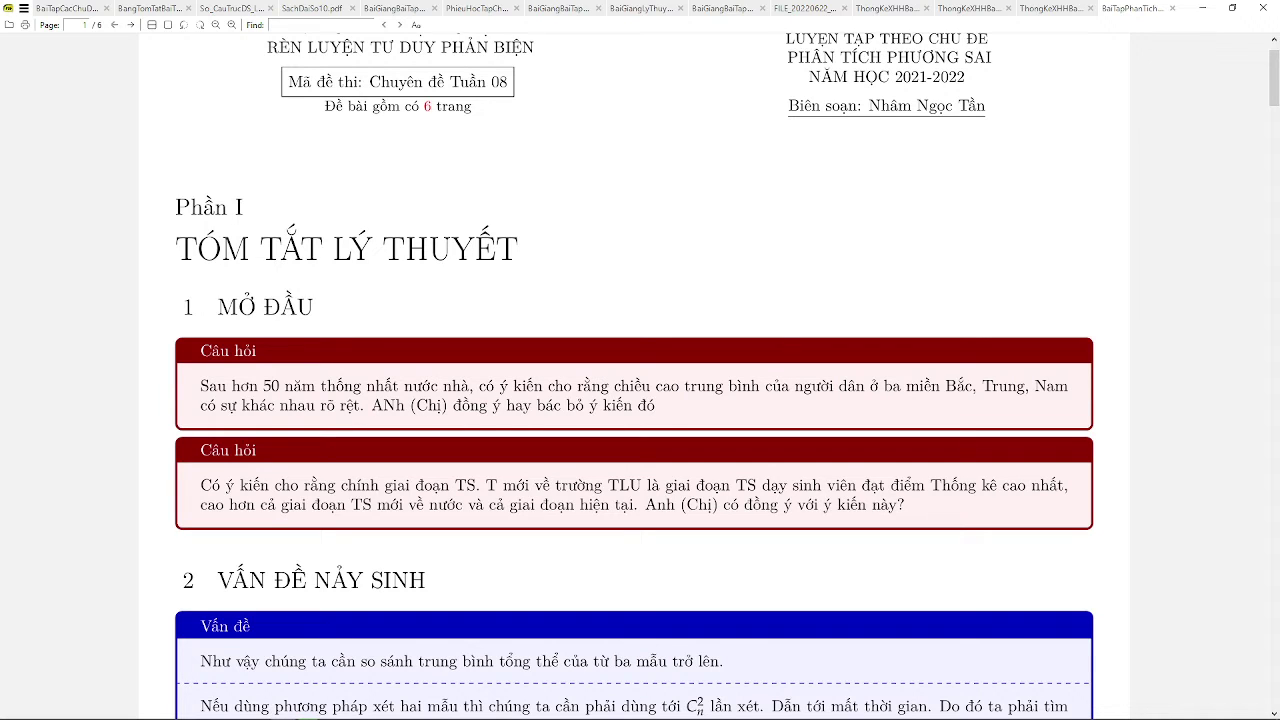
scroll(640, 400, up, 3)
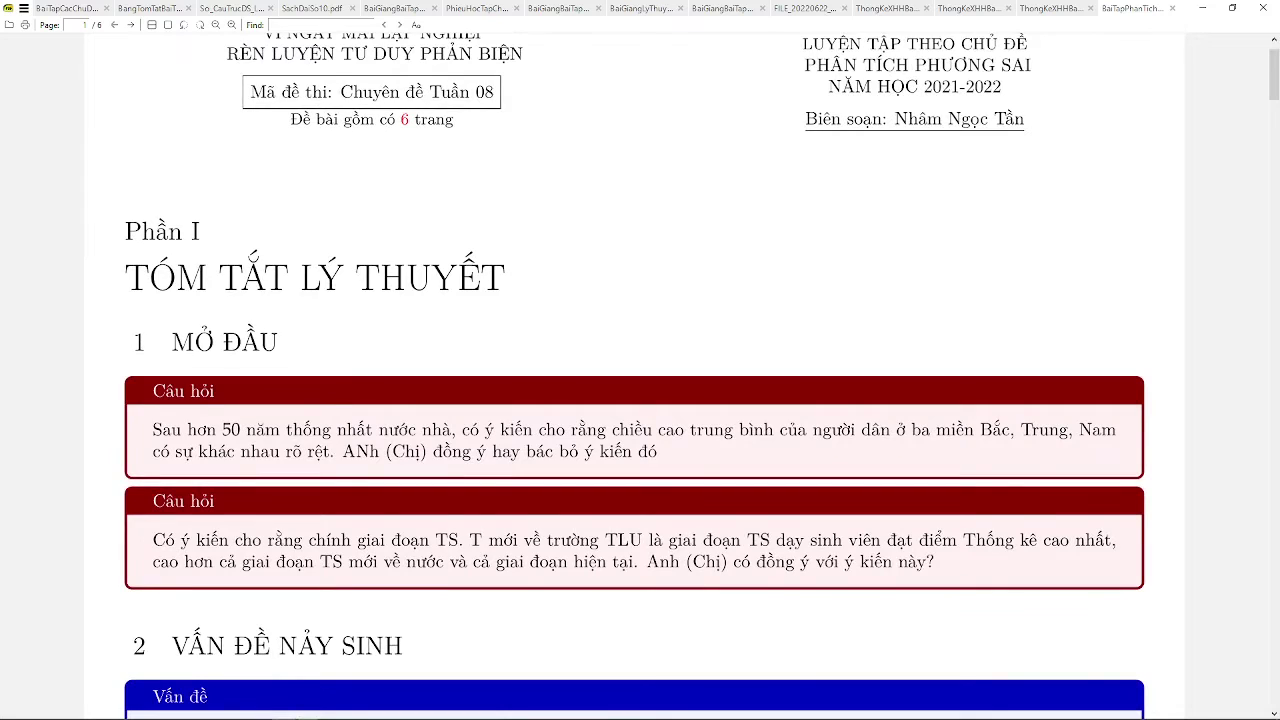
scroll(640, 400, down, 3)
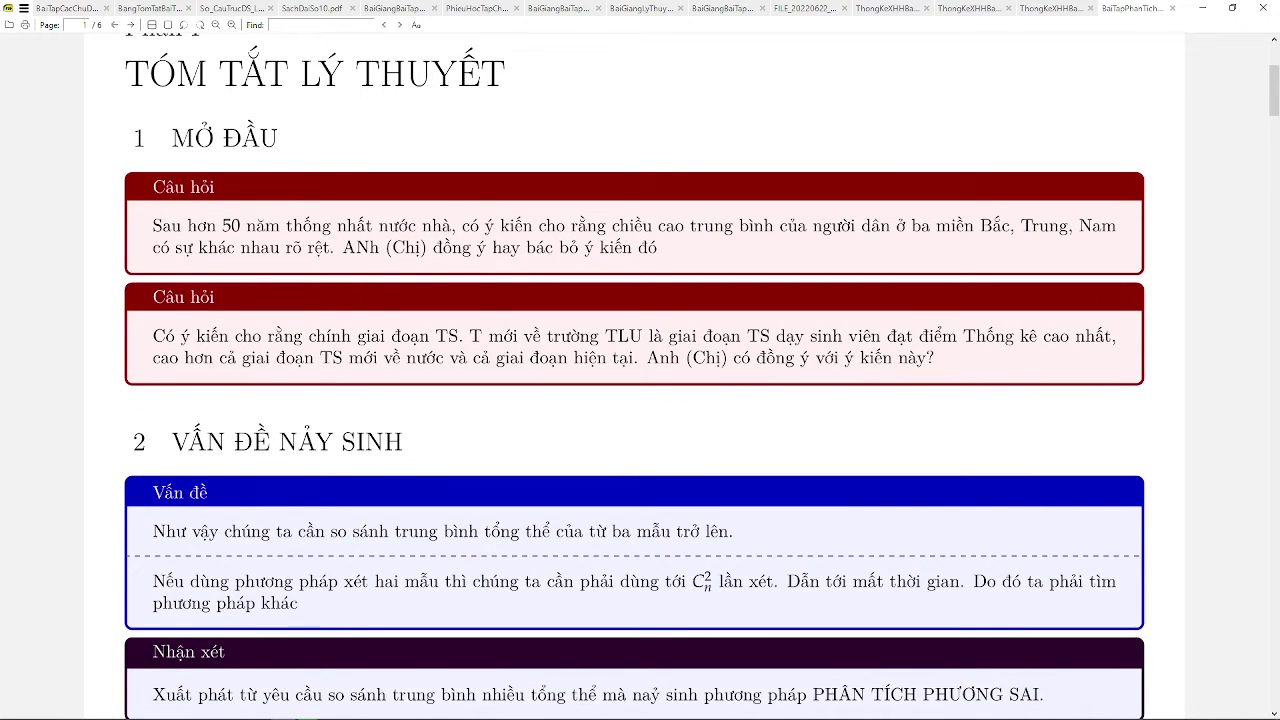
scroll(640, 400, down, 2)
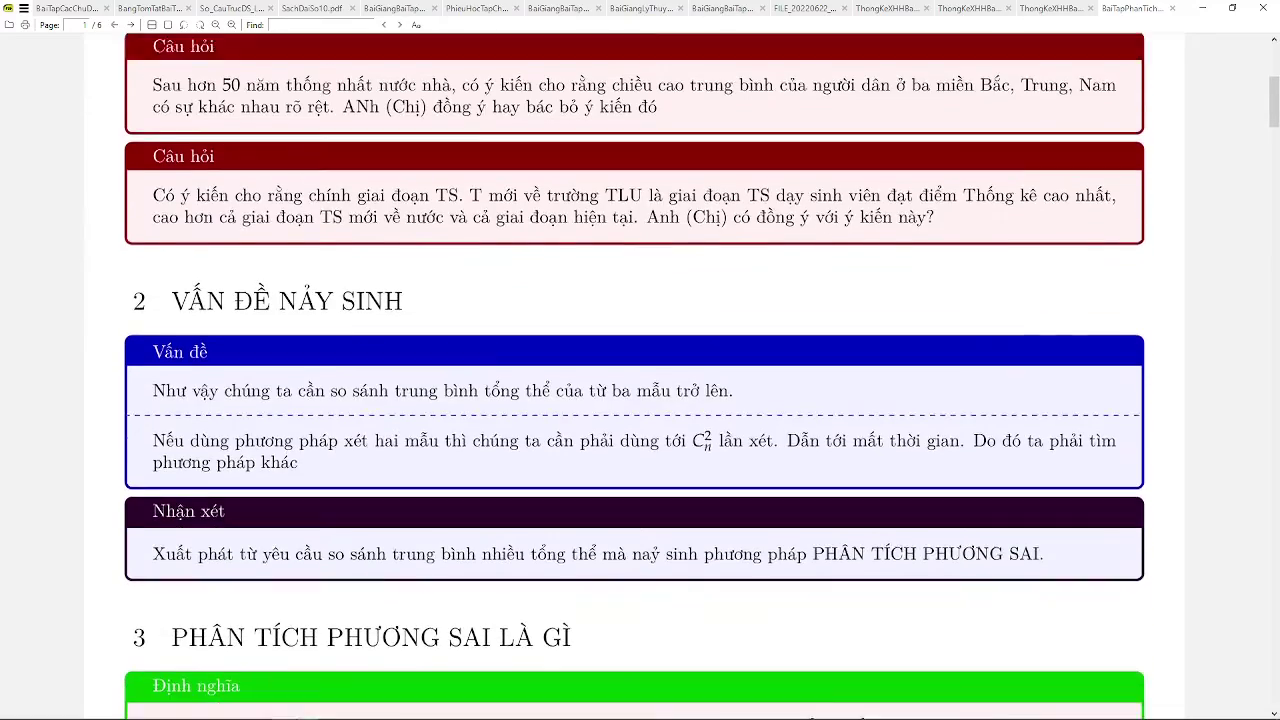
scroll(640, 400, down, 4)
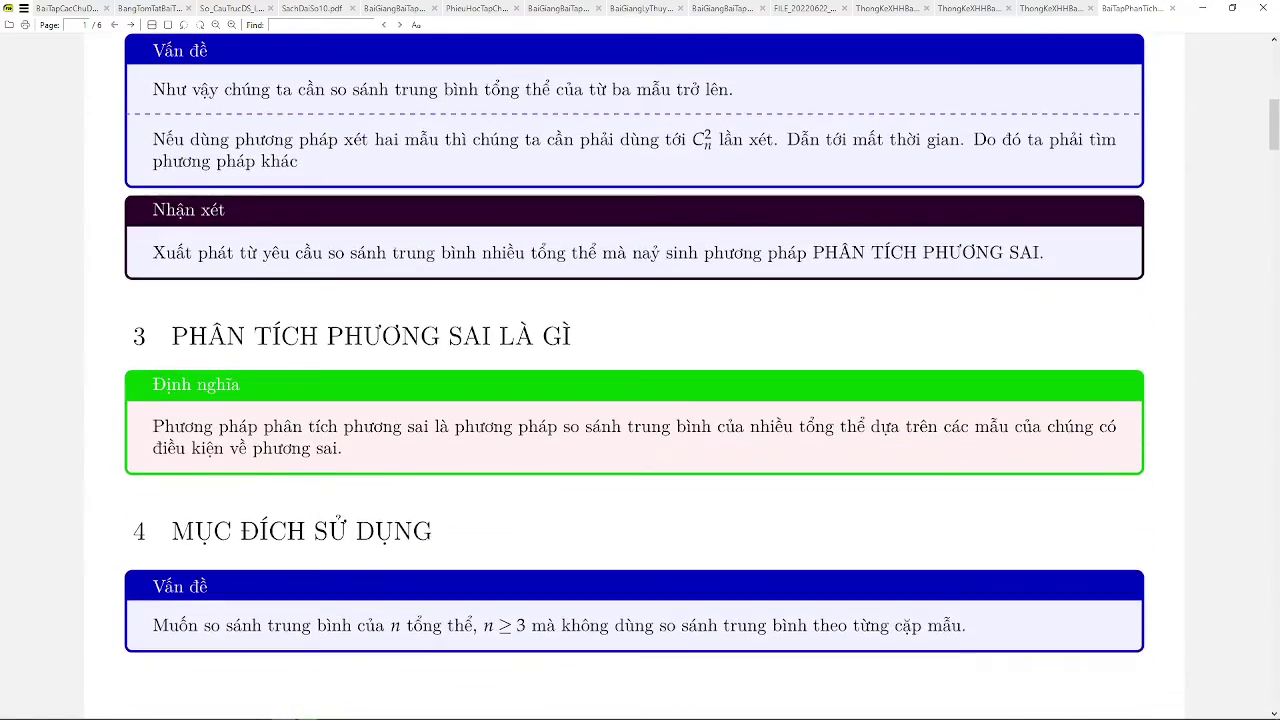
scroll(640, 400, down, 5)
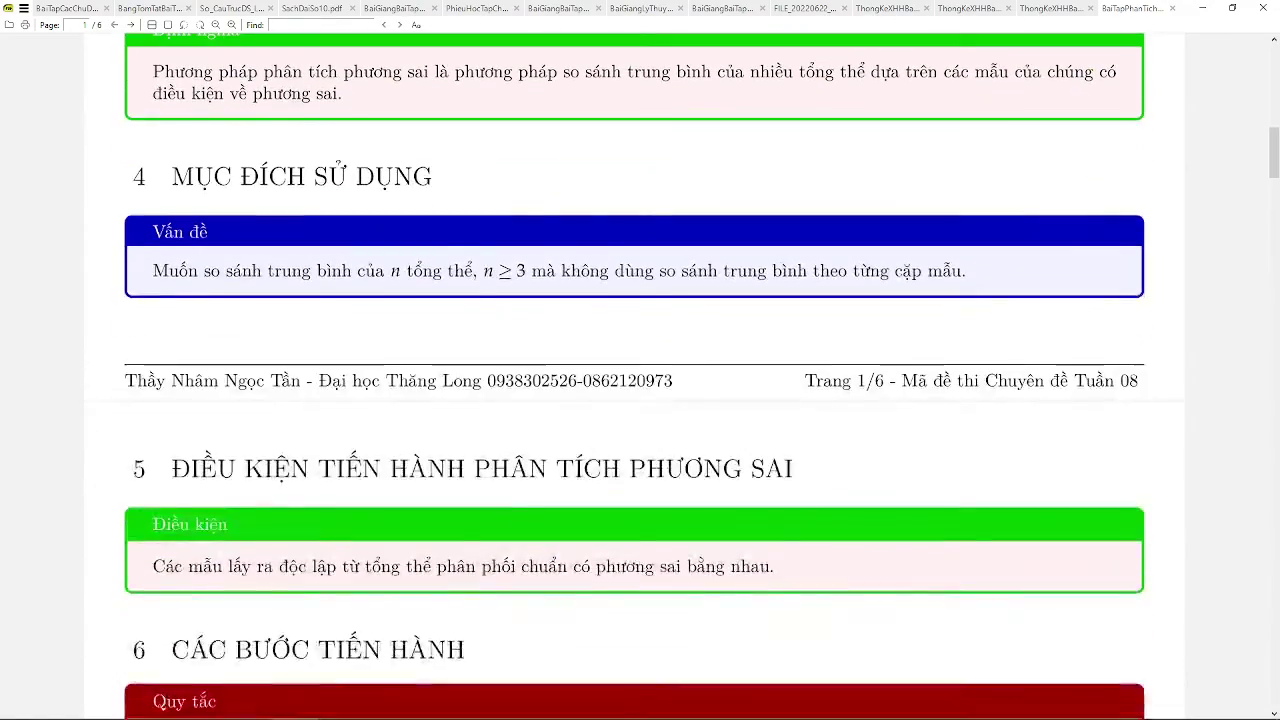
scroll(640, 400, down, 8)
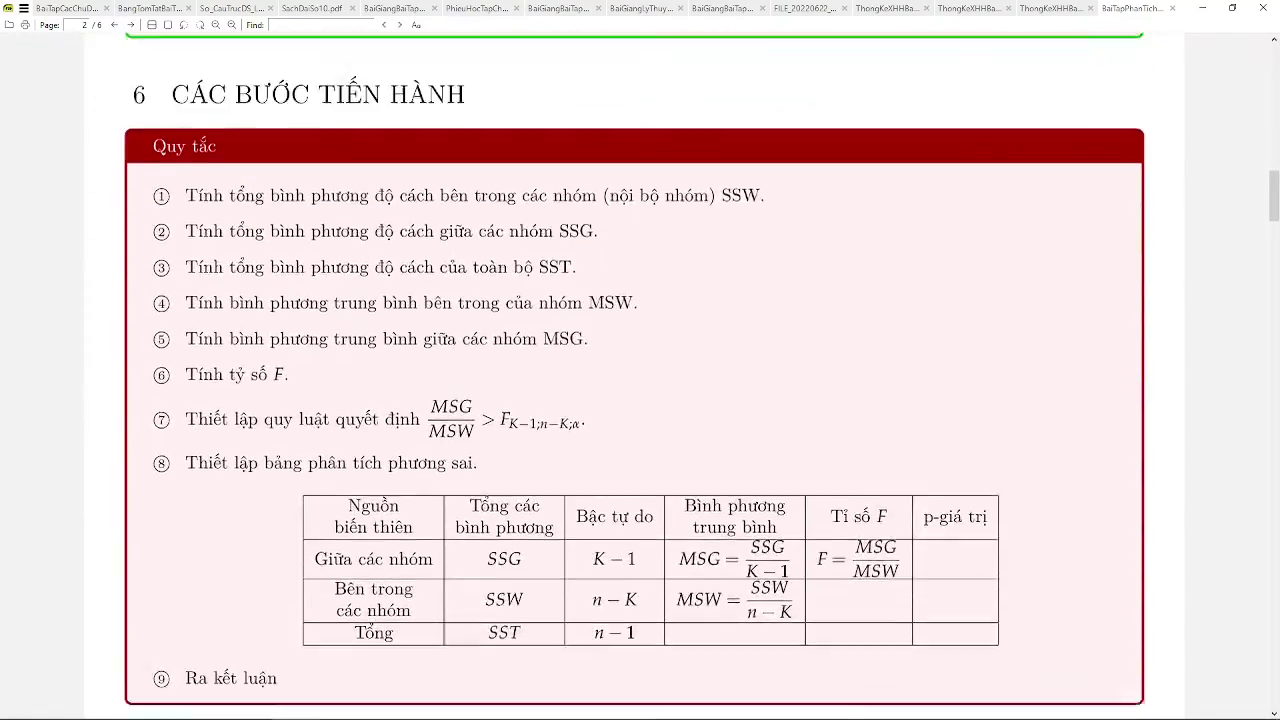
scroll(640, 400, down, 12)
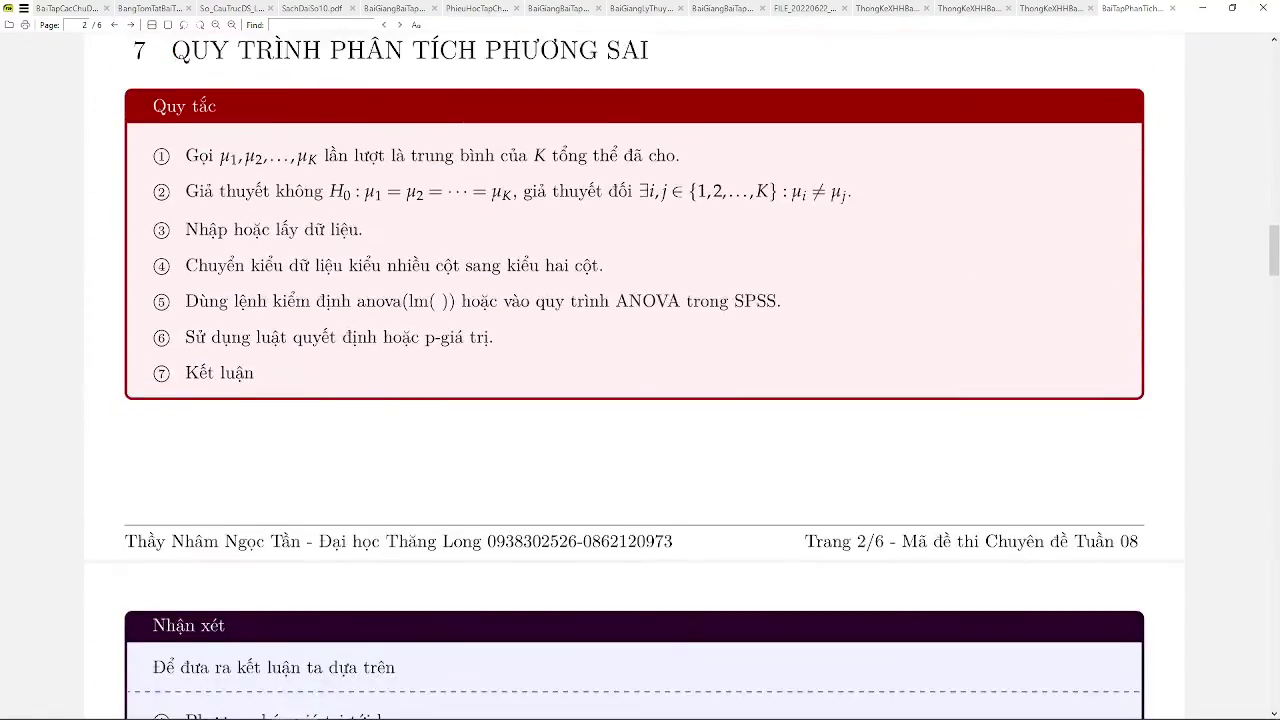
Step: Examine Example 1.1 with the table of kilometres travelled for cars A, B and C and its task statement
scroll(640, 400, down, 10)
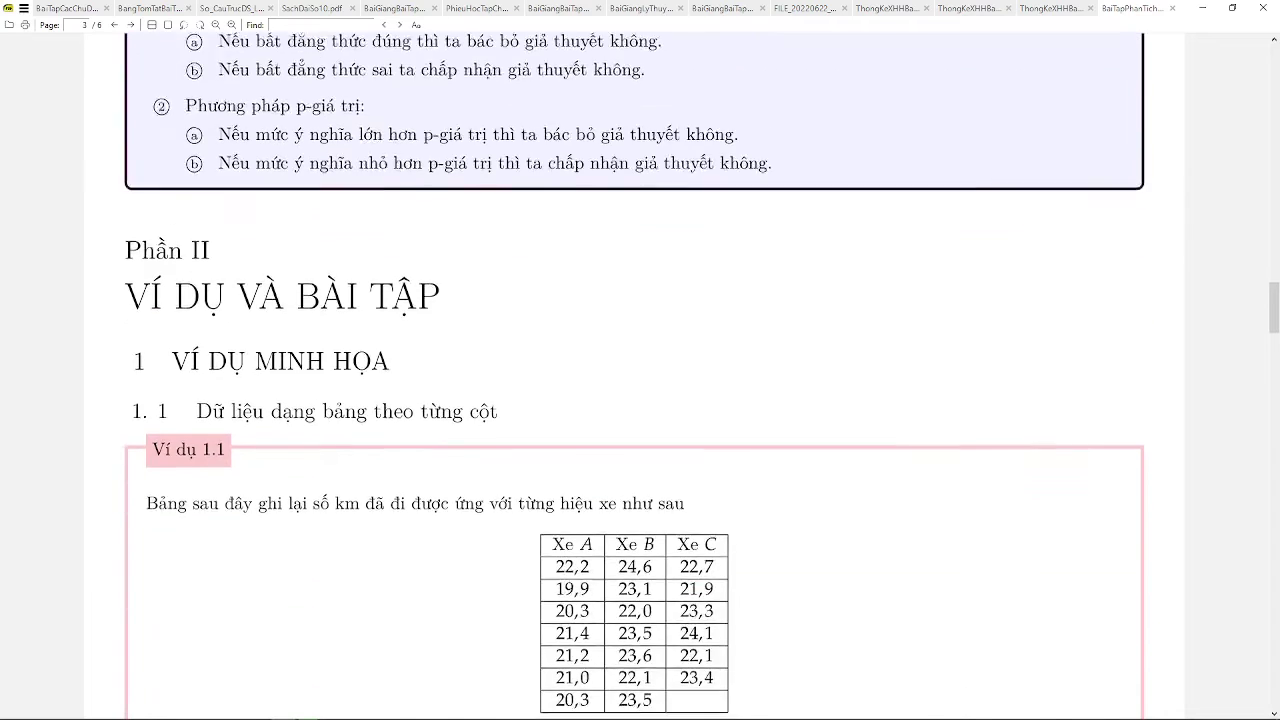
scroll(640, 400, down, 1)
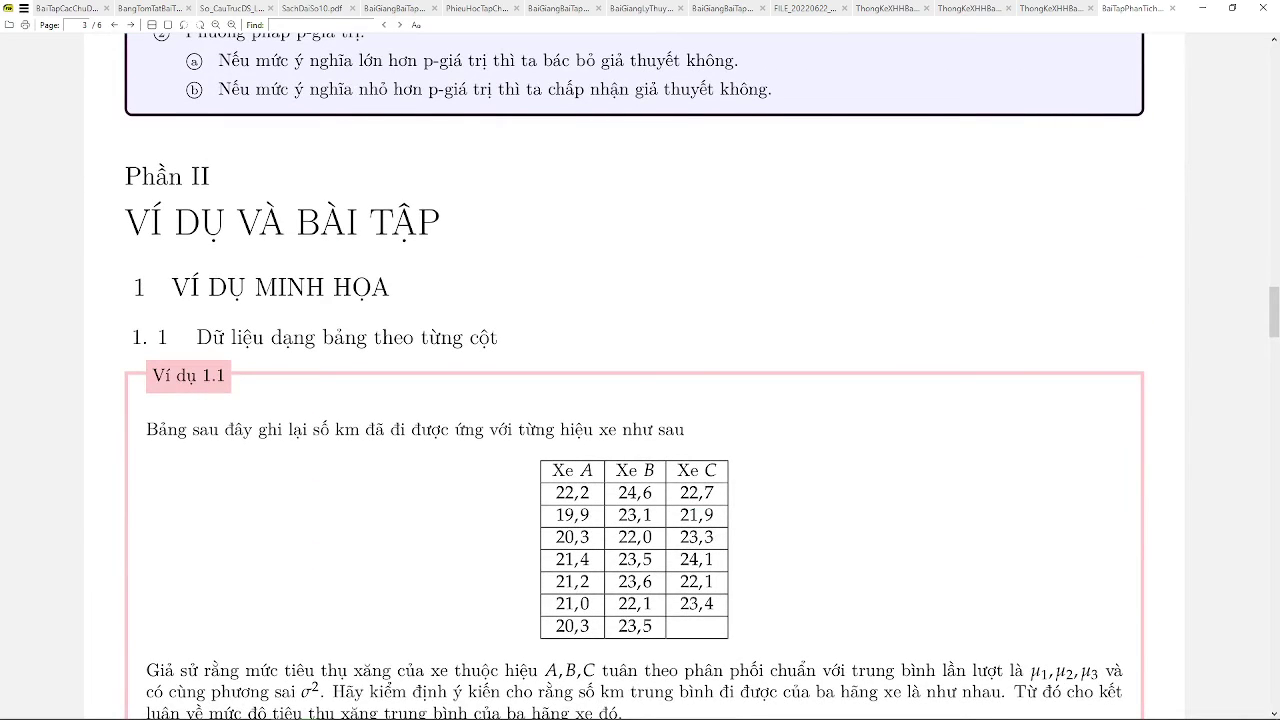
ctrl+scroll(640, 400, up, 3)
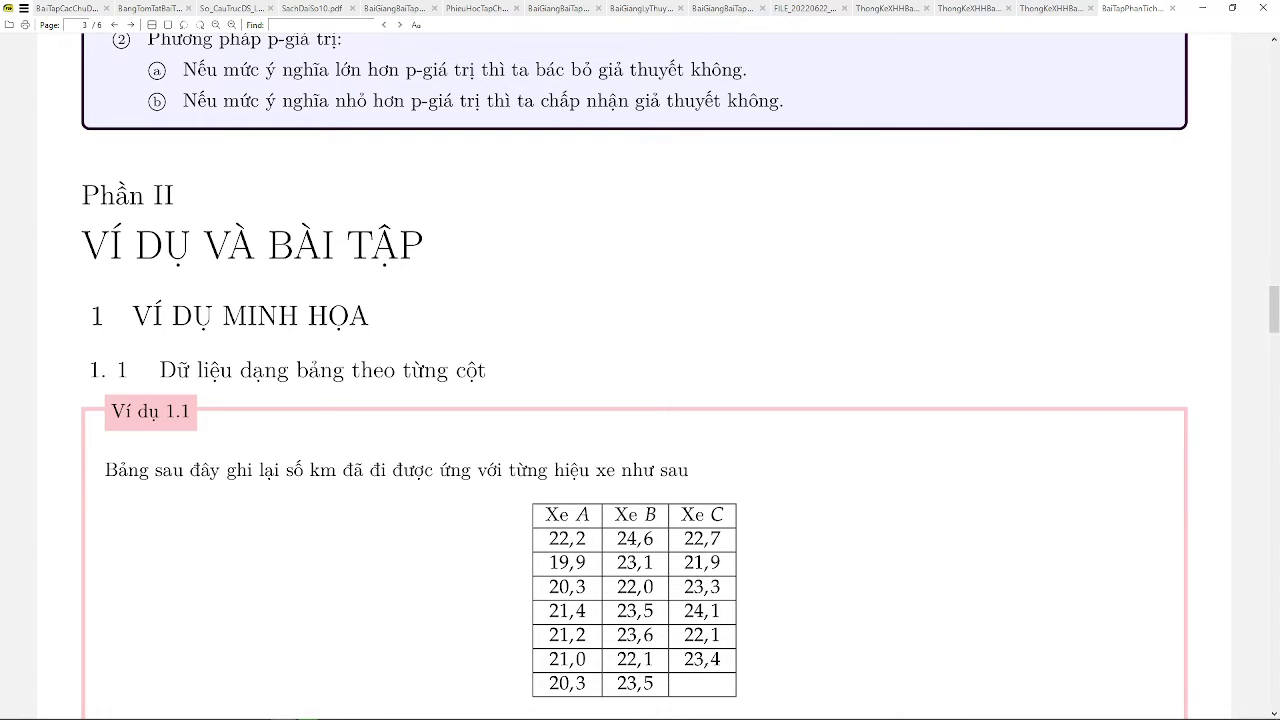
key(ctrl+plus)
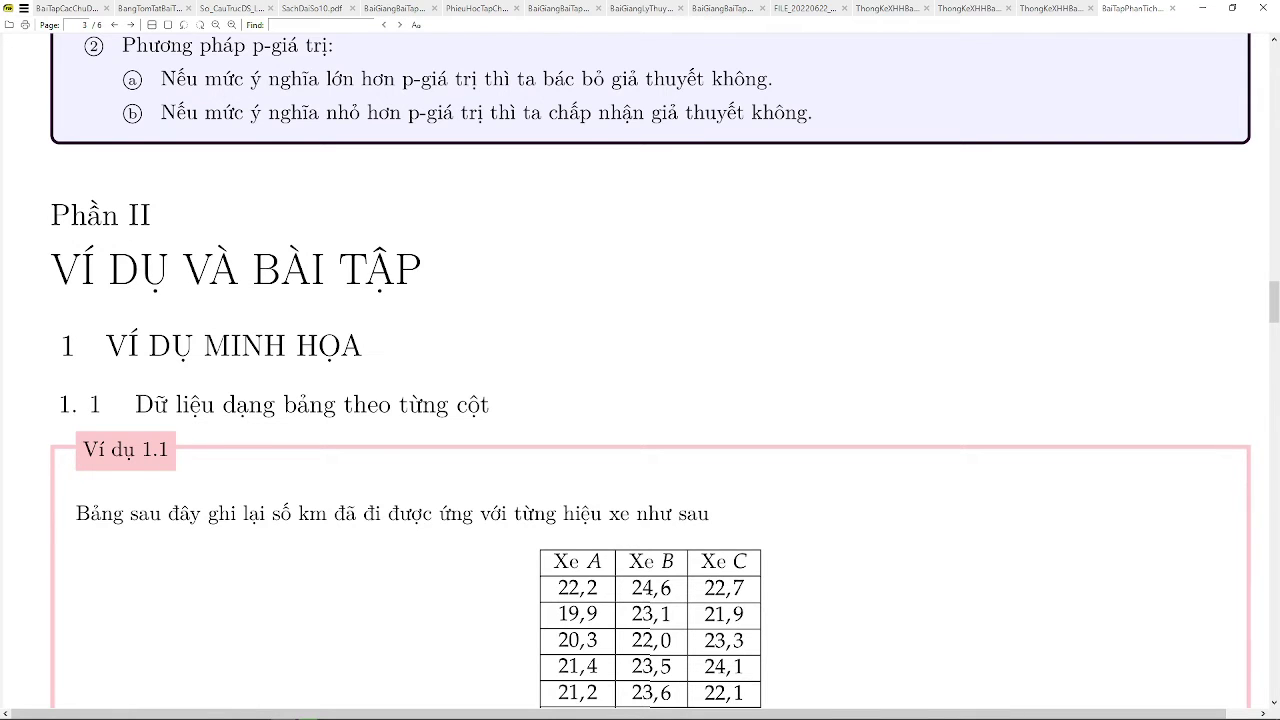
scroll(650, 370, down, 5)
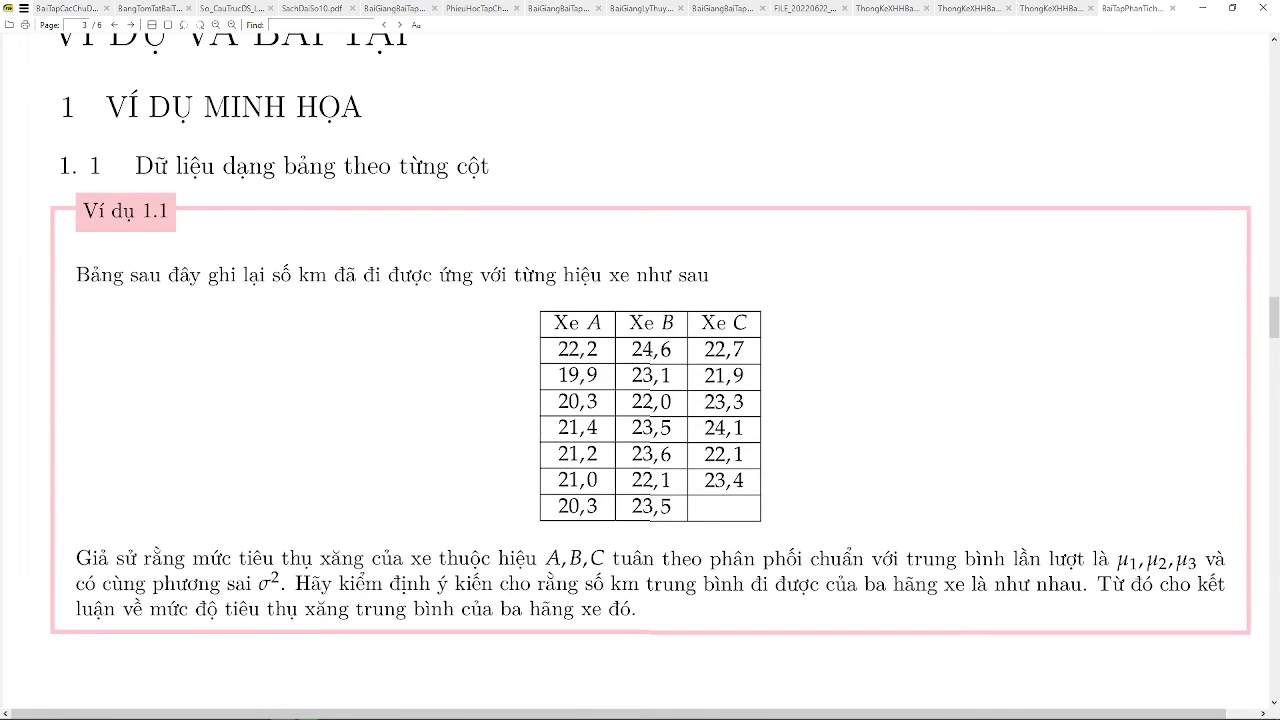
Step: Read the solution of Example 1.1, marking the mean definitions, the hypotheses and the instruction to use SPSS for data entry
scroll(650, 370, down, 12)
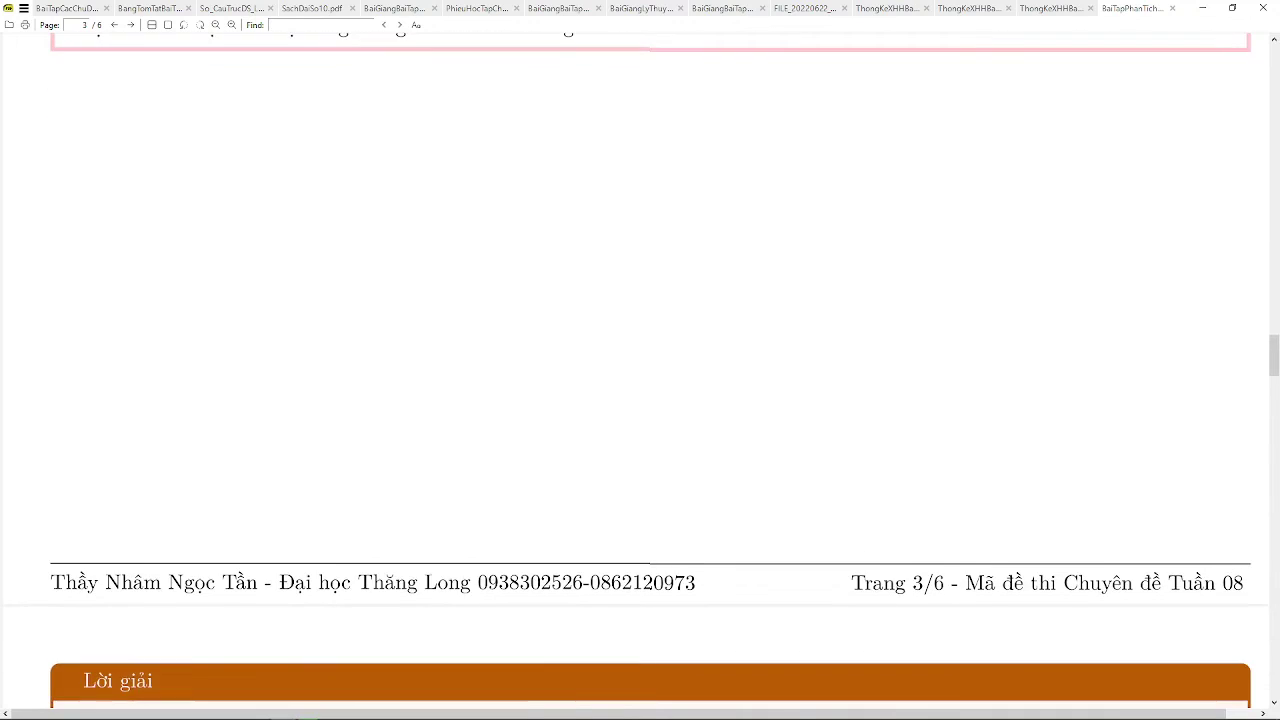
scroll(650, 370, down, 9)
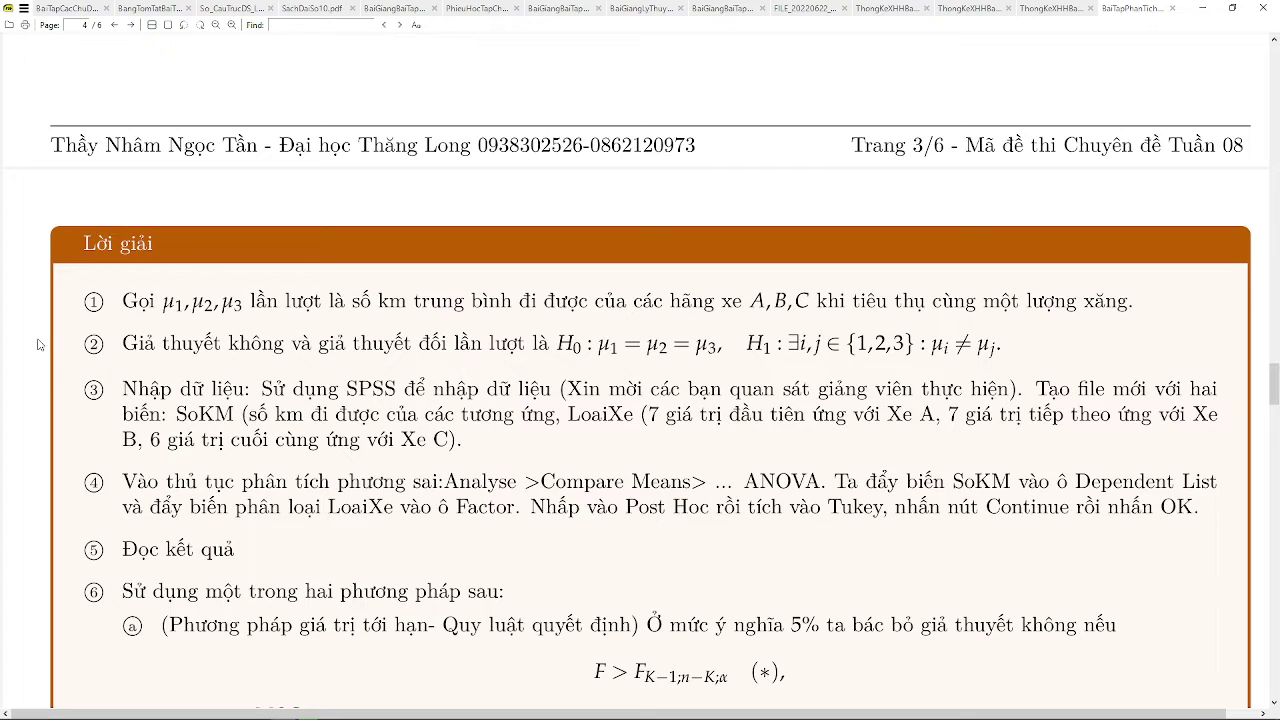
drag(127, 300, 1008, 340)
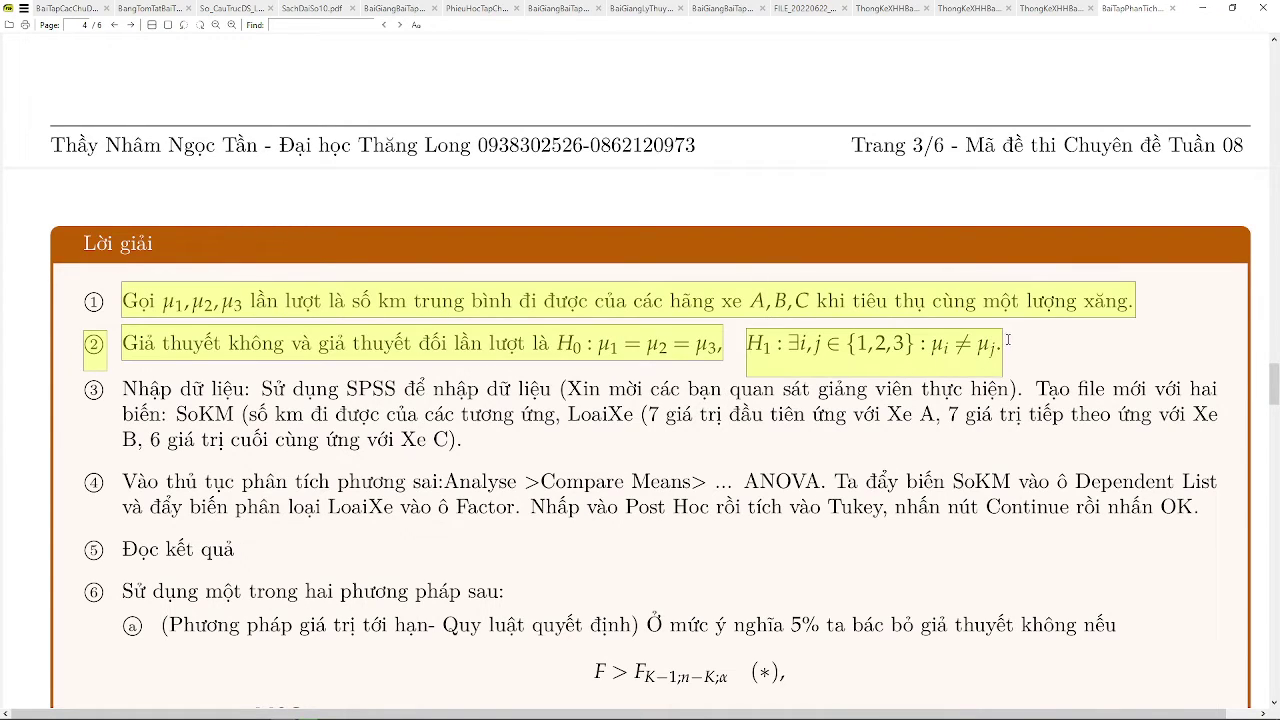
drag(258, 392, 557, 388)
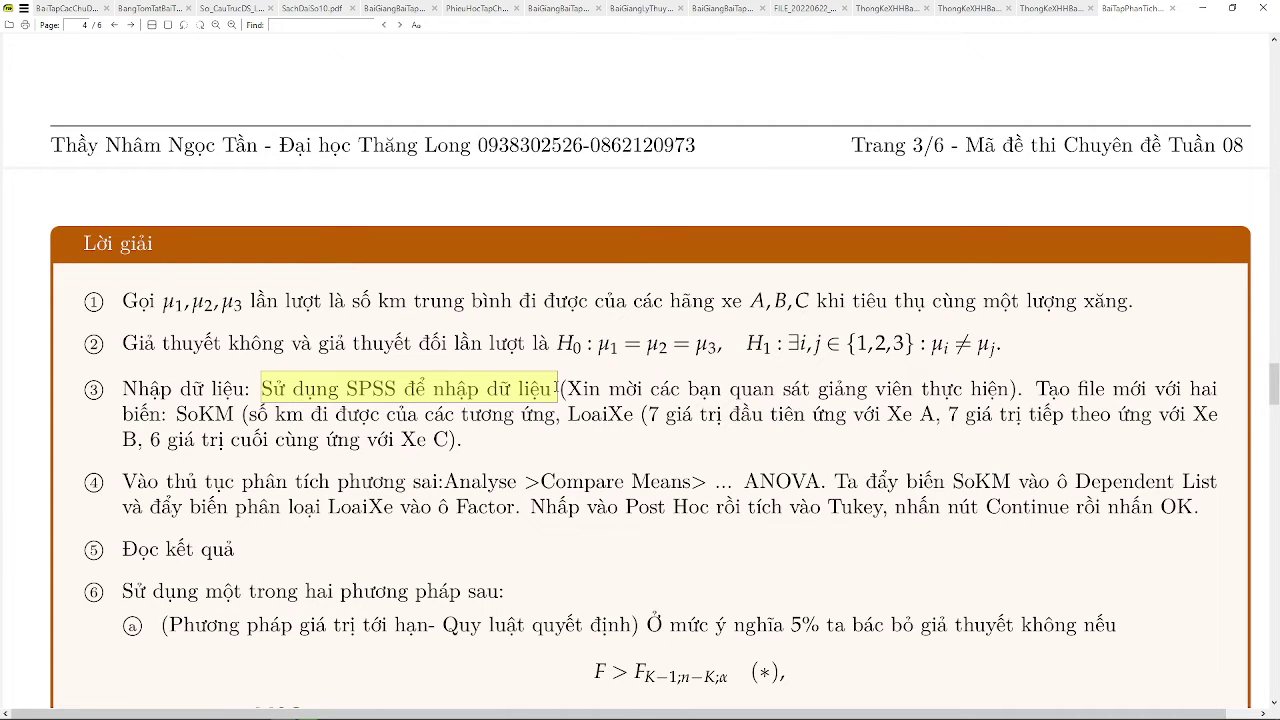
Step: Switch to the TruocVaSau.sav data window in IBM SPSS Statistics
key(super)
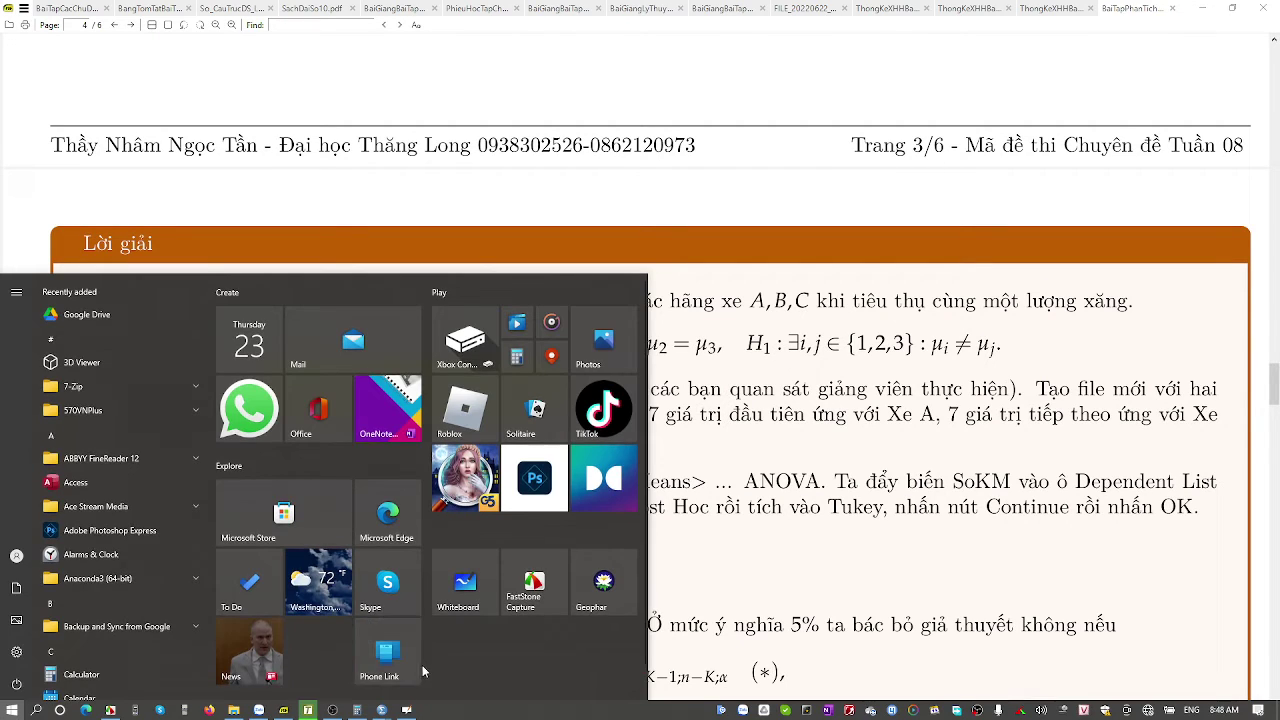
mouse_move(383, 716)
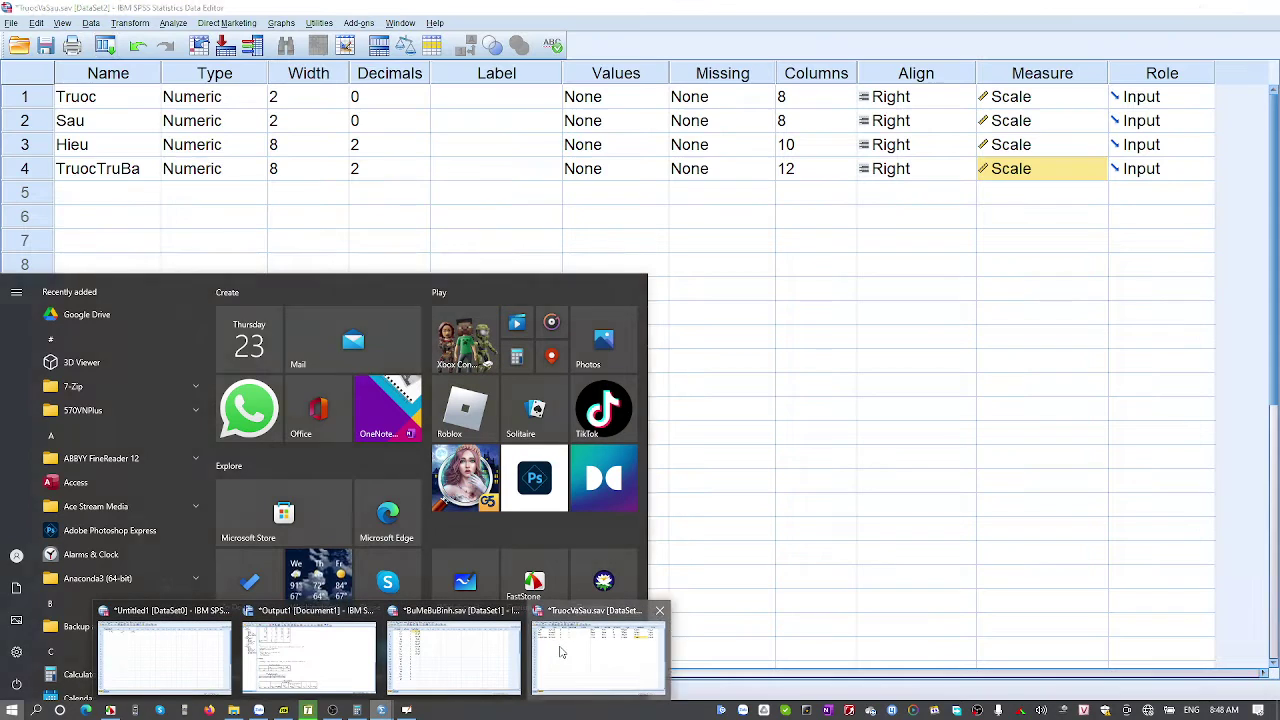
click(600, 650)
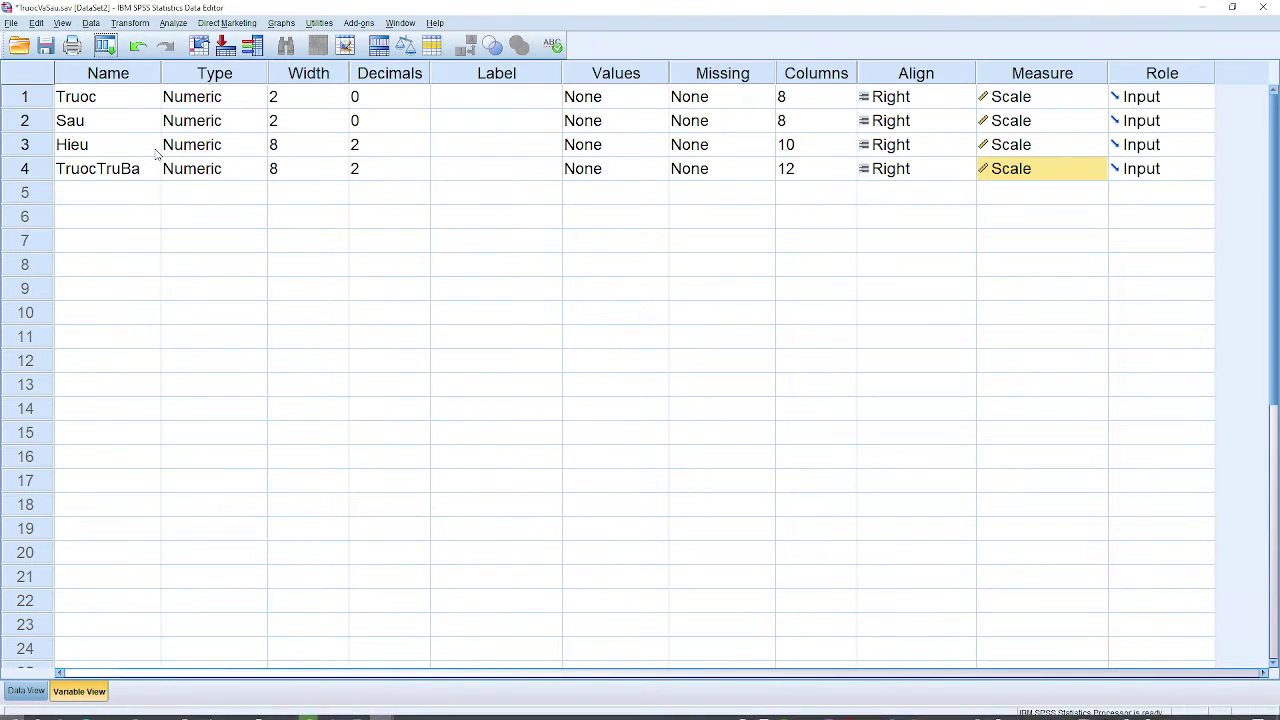
Step: Open the data file SoKm.sav from the Documents folder and show its case values
click(11, 22)
mouse_move(40, 56)
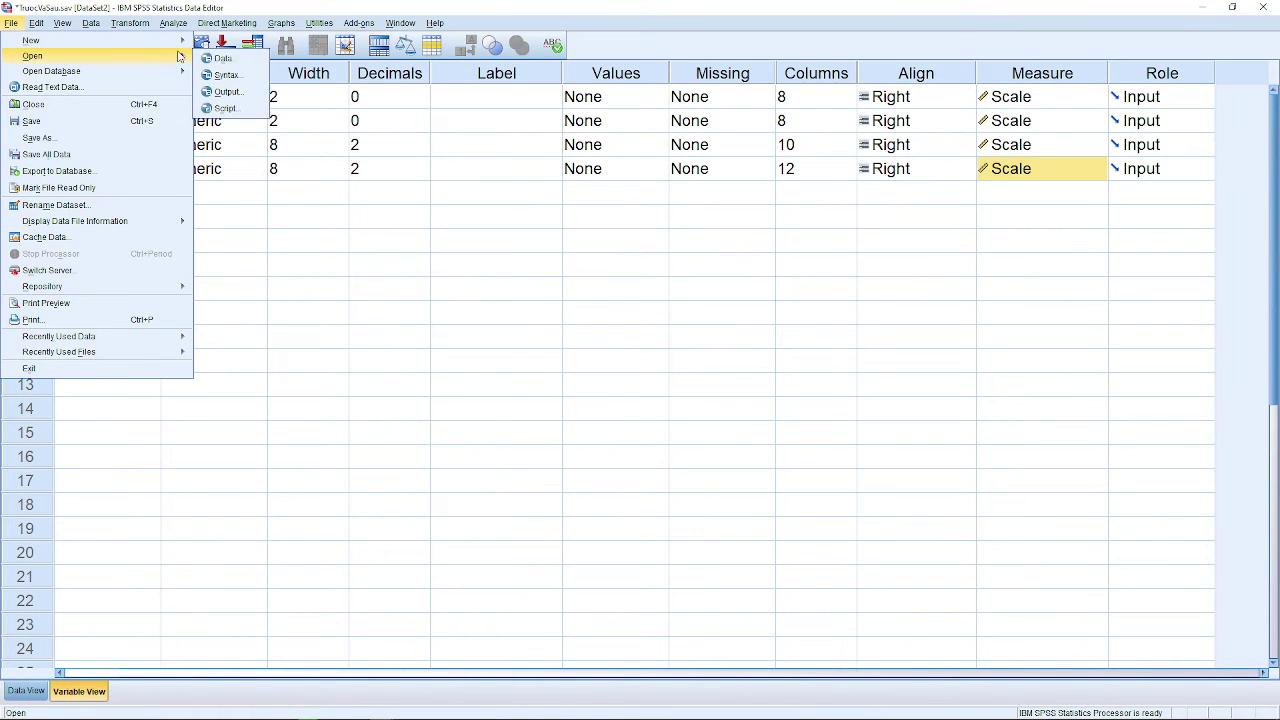
click(218, 59)
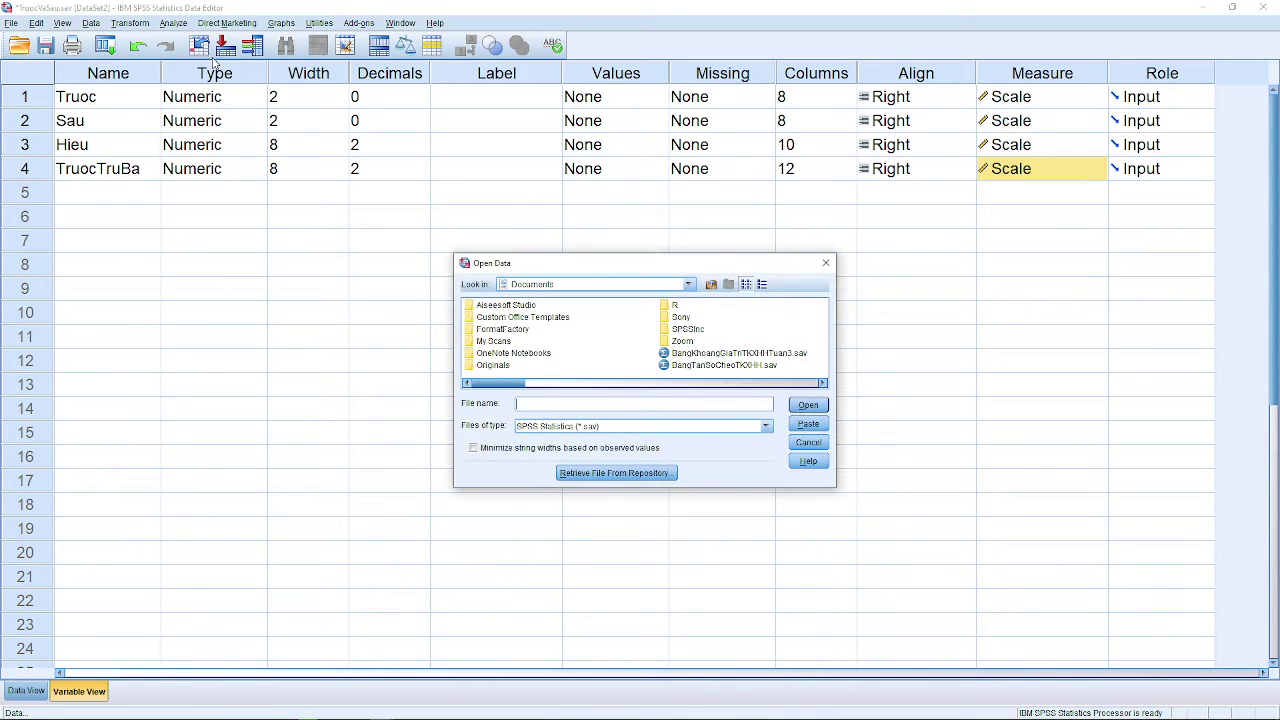
text(So)
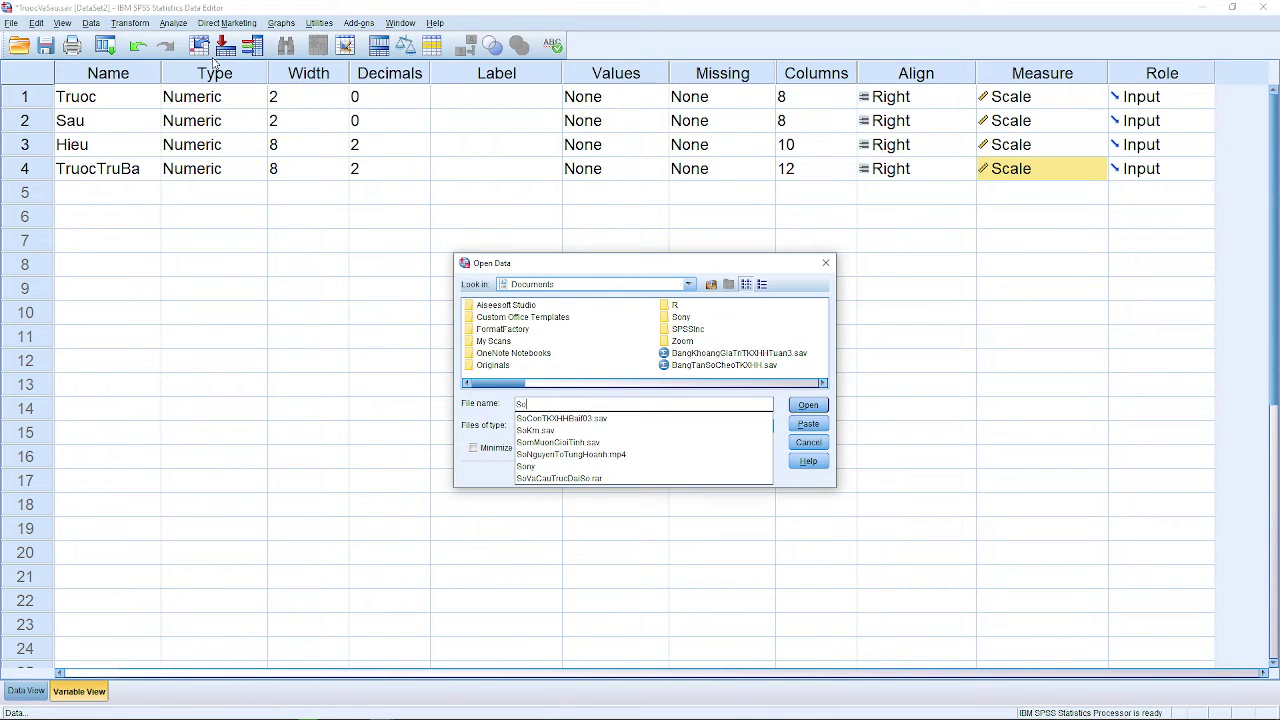
key(Down)
key(Down)
key(Return)
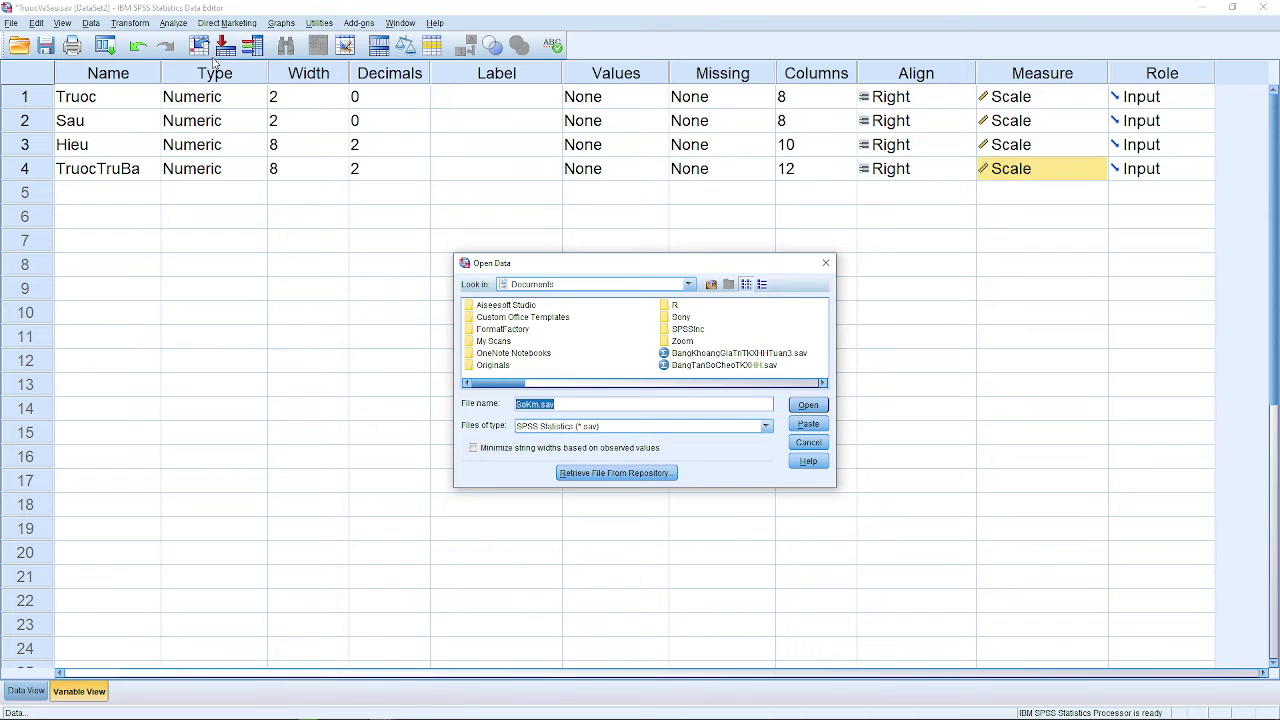
key(Return)
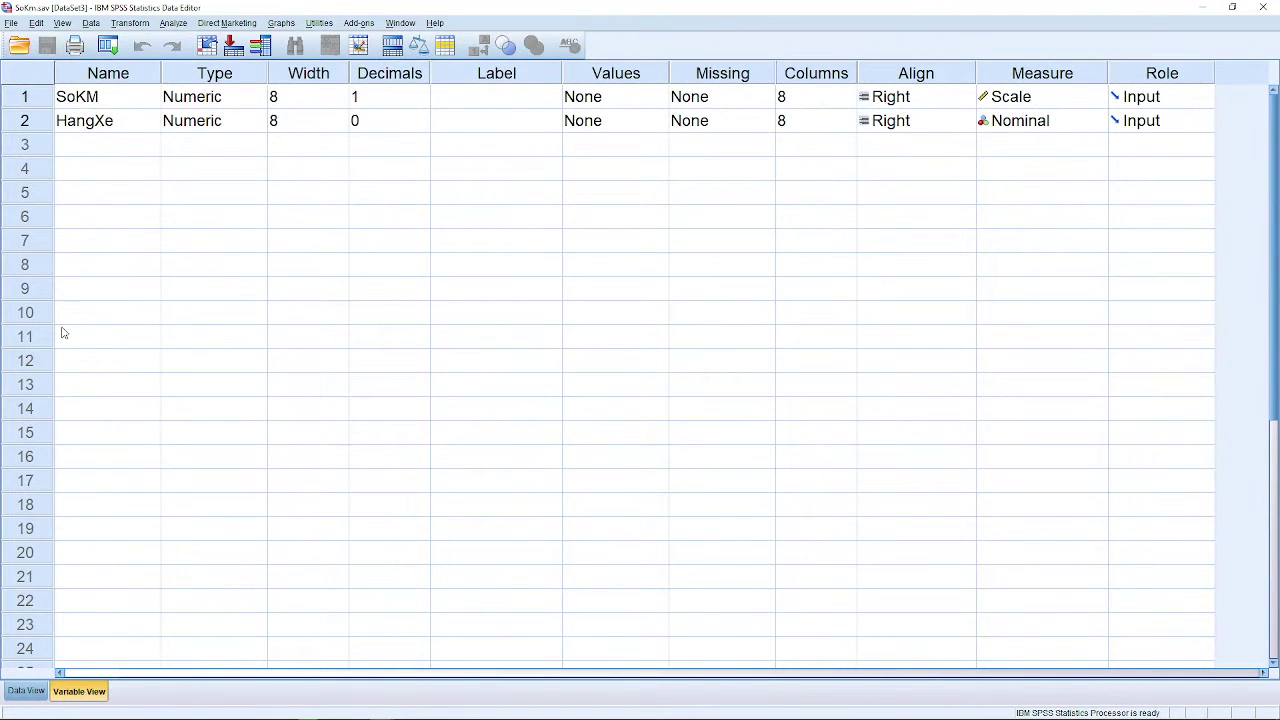
click(26, 691)
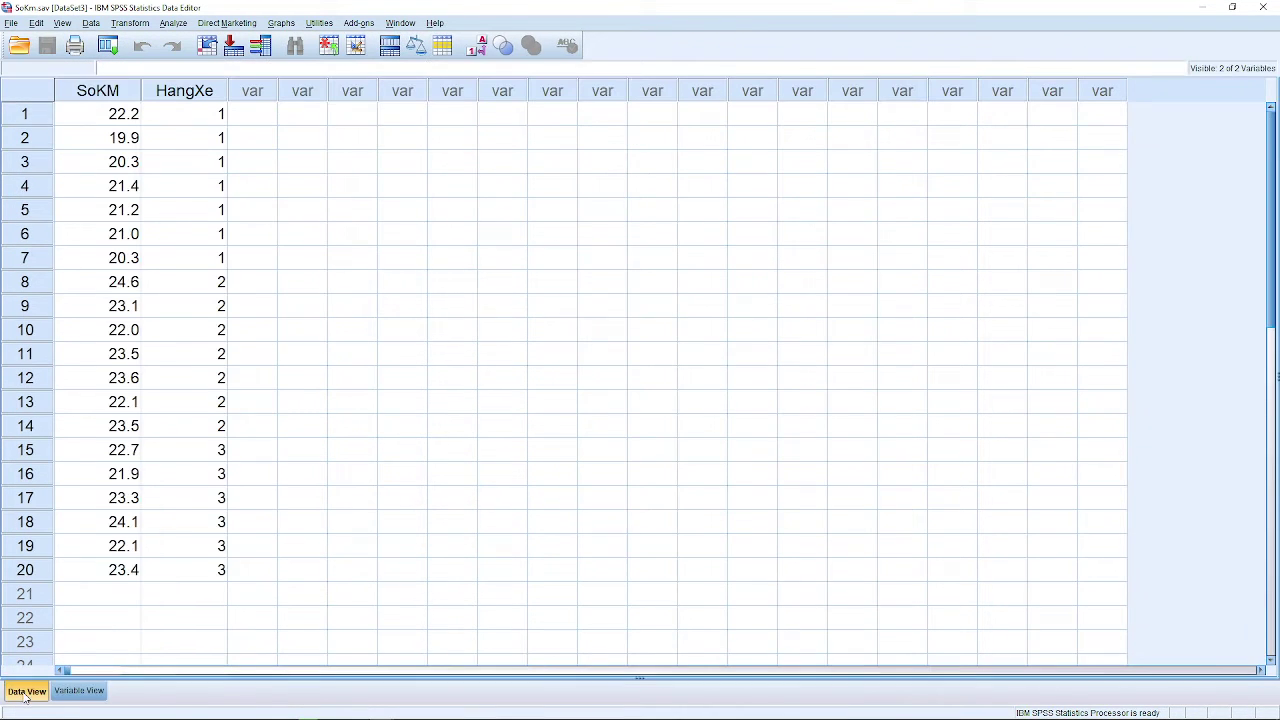
Step: Select the SoKM values in rows 1 to 7 and check the HangXe code that goes with them
click(114, 118)
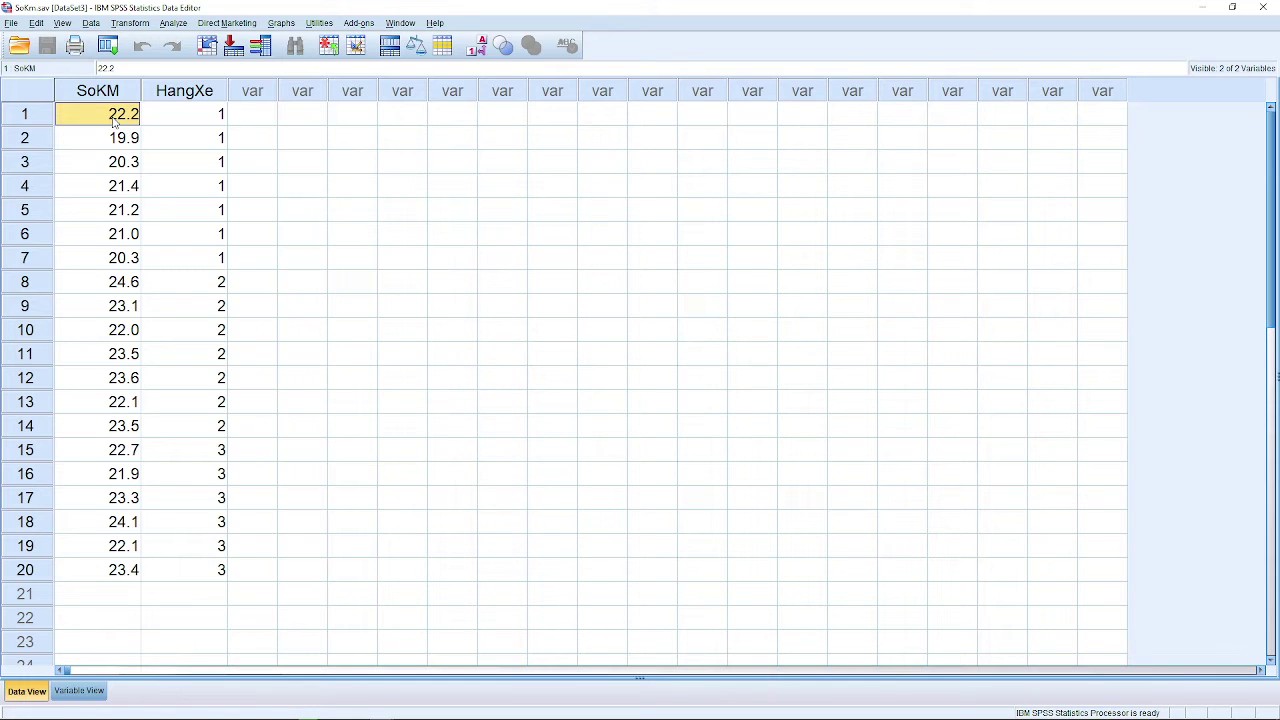
key(shift+Down)
key(shift+Down)
key(shift+Down)
key(shift+Down)
key(shift+Down)
key(shift+Down)
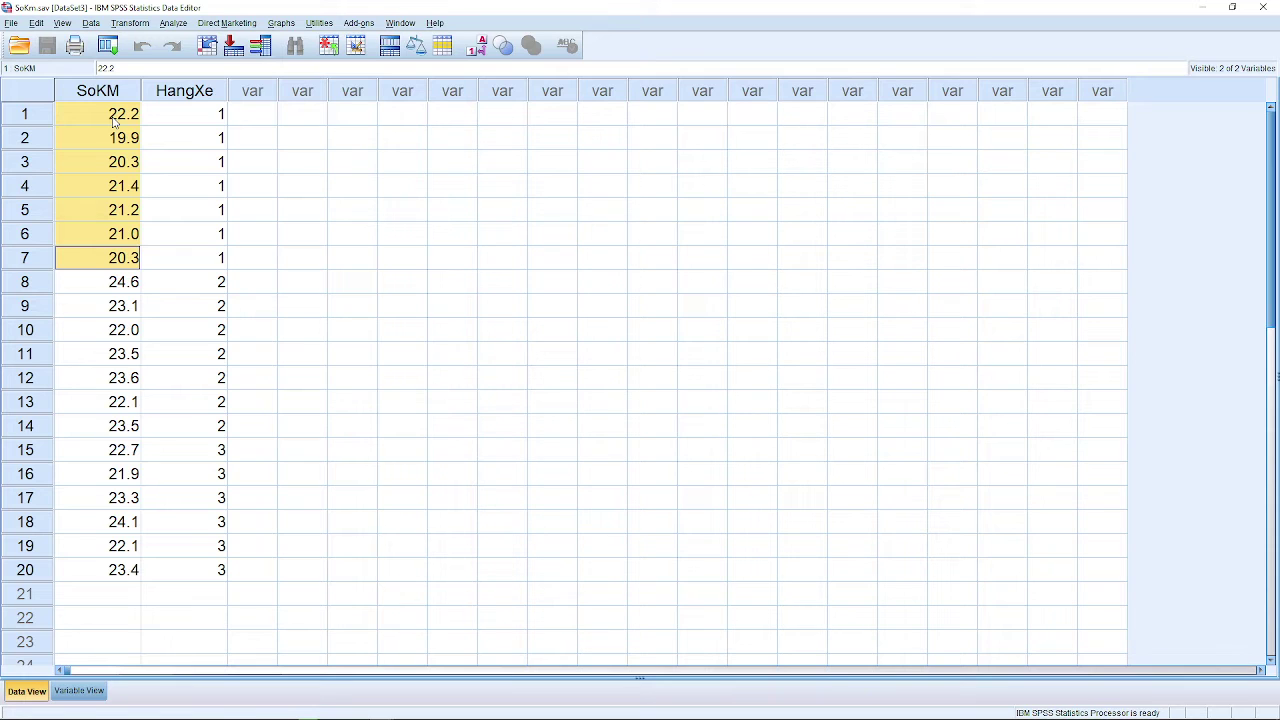
key(Right)
key(Right)
key(Left)
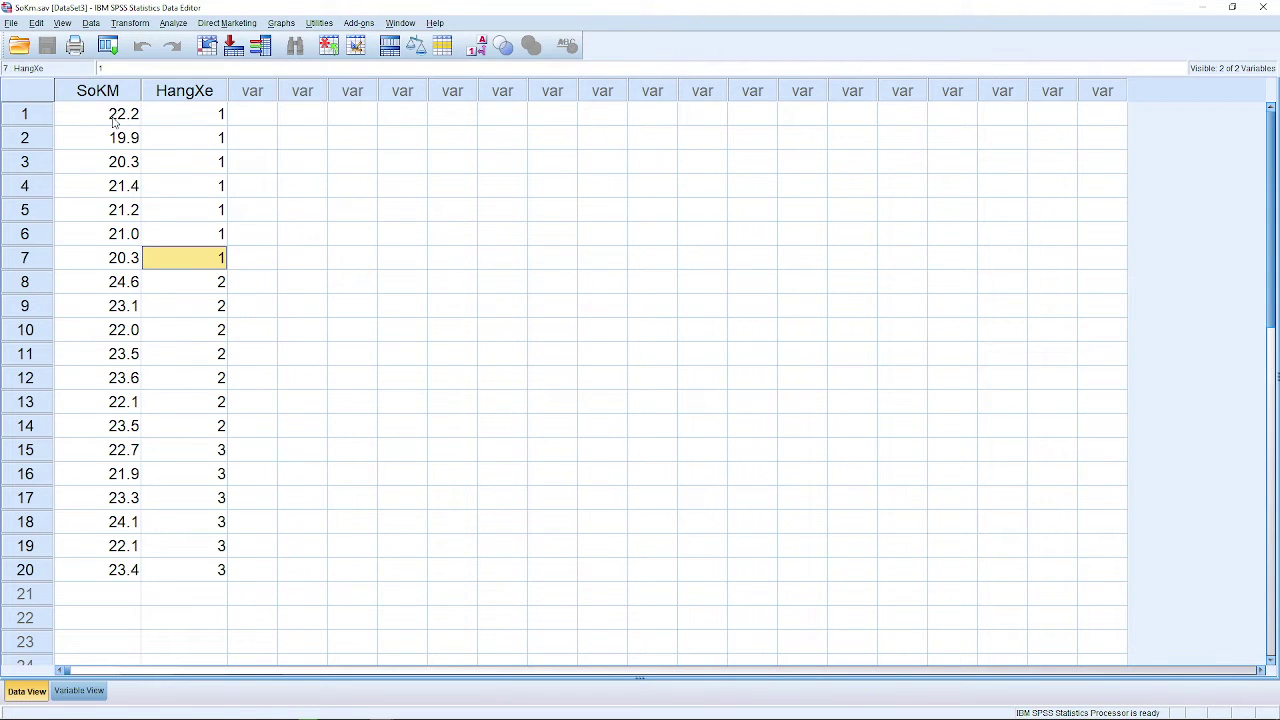
Step: Select the SoKM values of the second car brand, starting from row 8
key(Down)
key(Left)
key(shift+Down)
key(shift+Down)
key(shift+Down)
key(shift+Down)
key(shift+Down)
key(shift+Down)
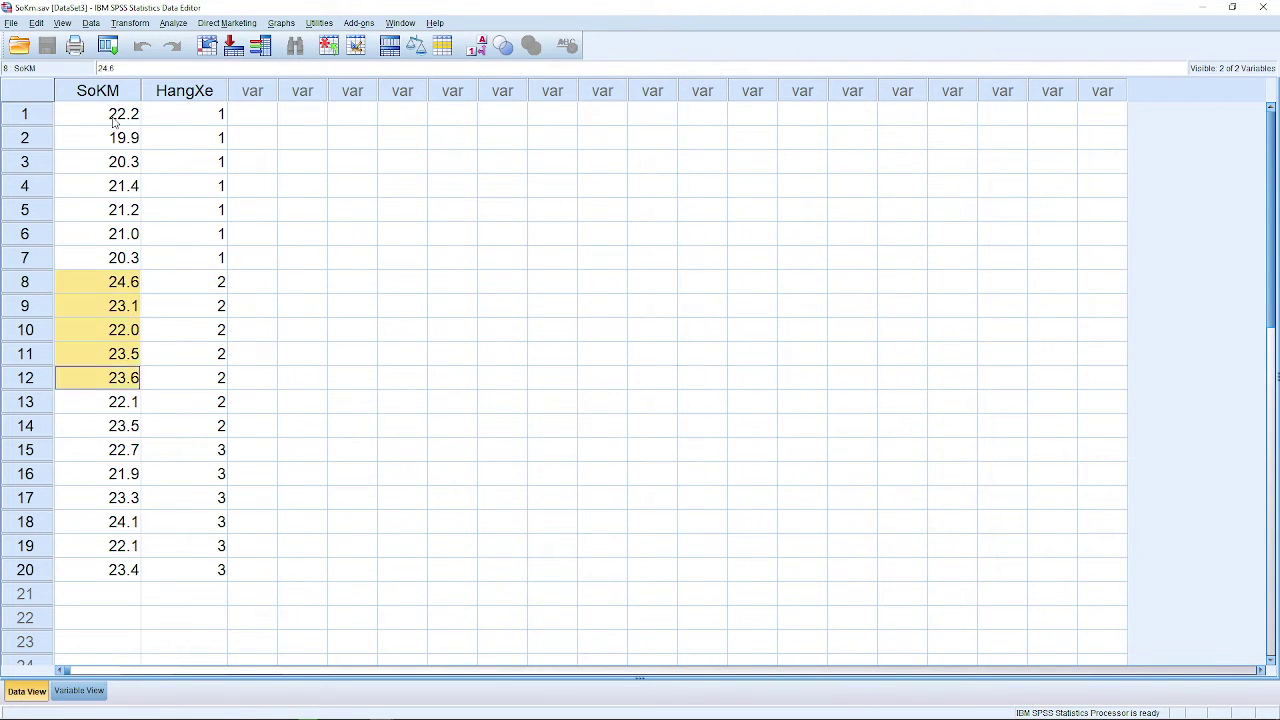
Step: Select the SoKM values of the third car brand in rows 15 to 20
key(Down)
key(Down)
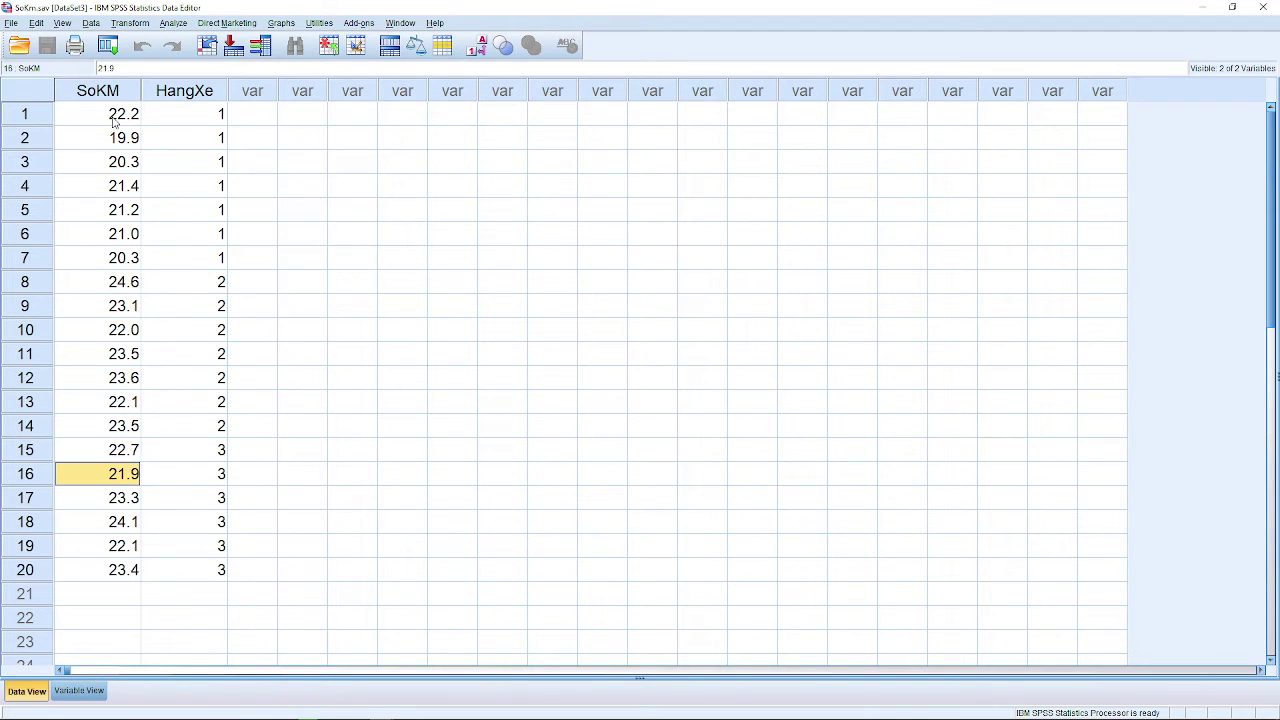
key(Up)
key(shift+Down)
key(shift+Down)
key(shift+Down)
key(shift+Down)
key(shift+Down)
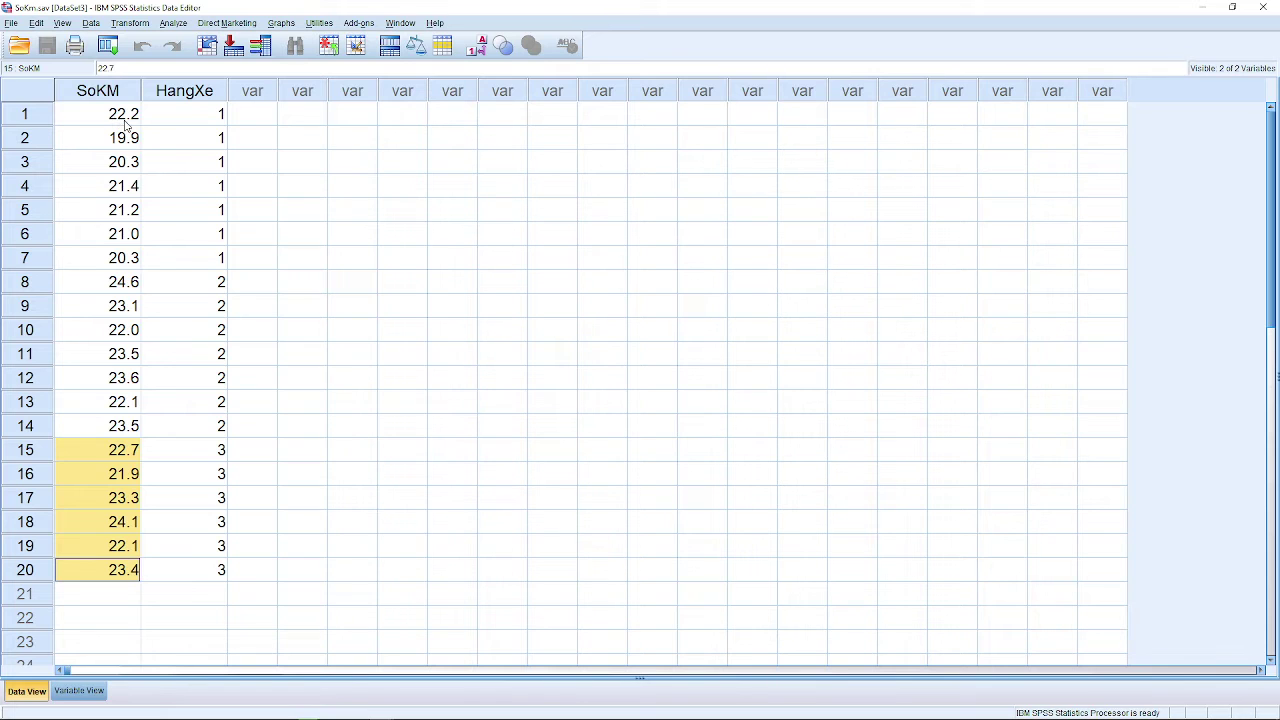
Step: Set up a One-Way ANOVA with SoKM as the dependent variable and HangXe as the factor
click(176, 24)
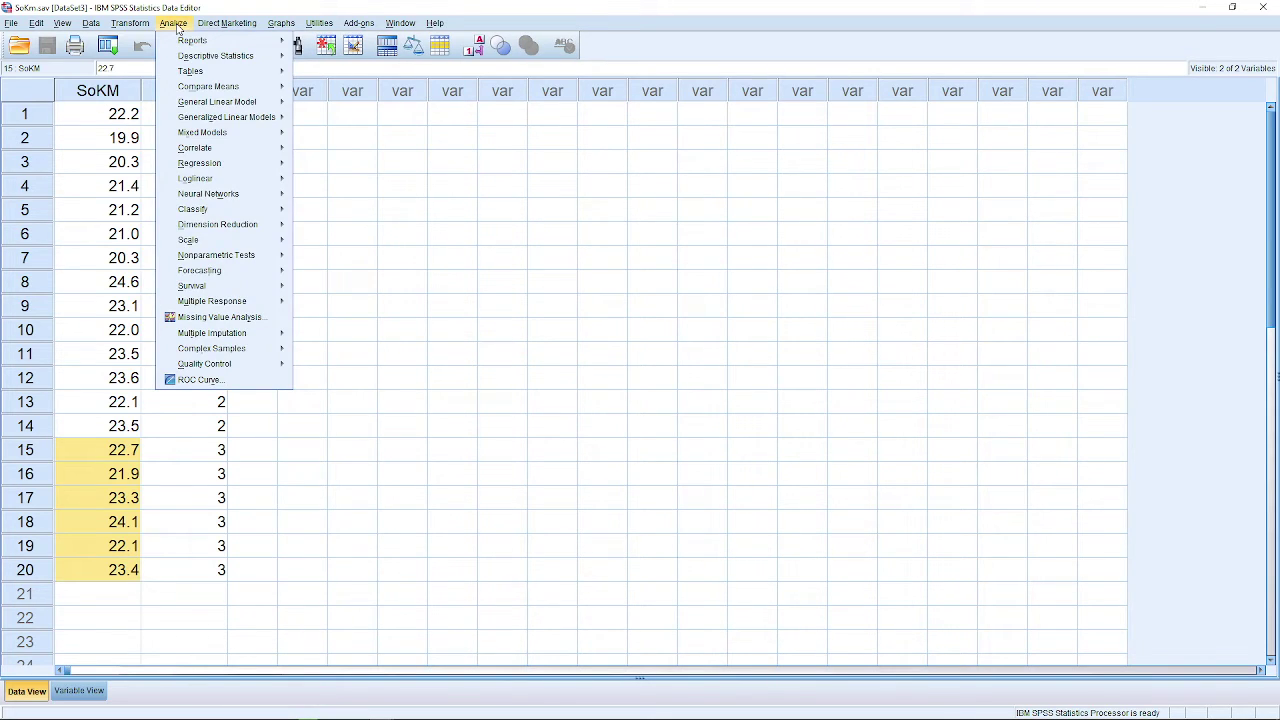
mouse_move(228, 87)
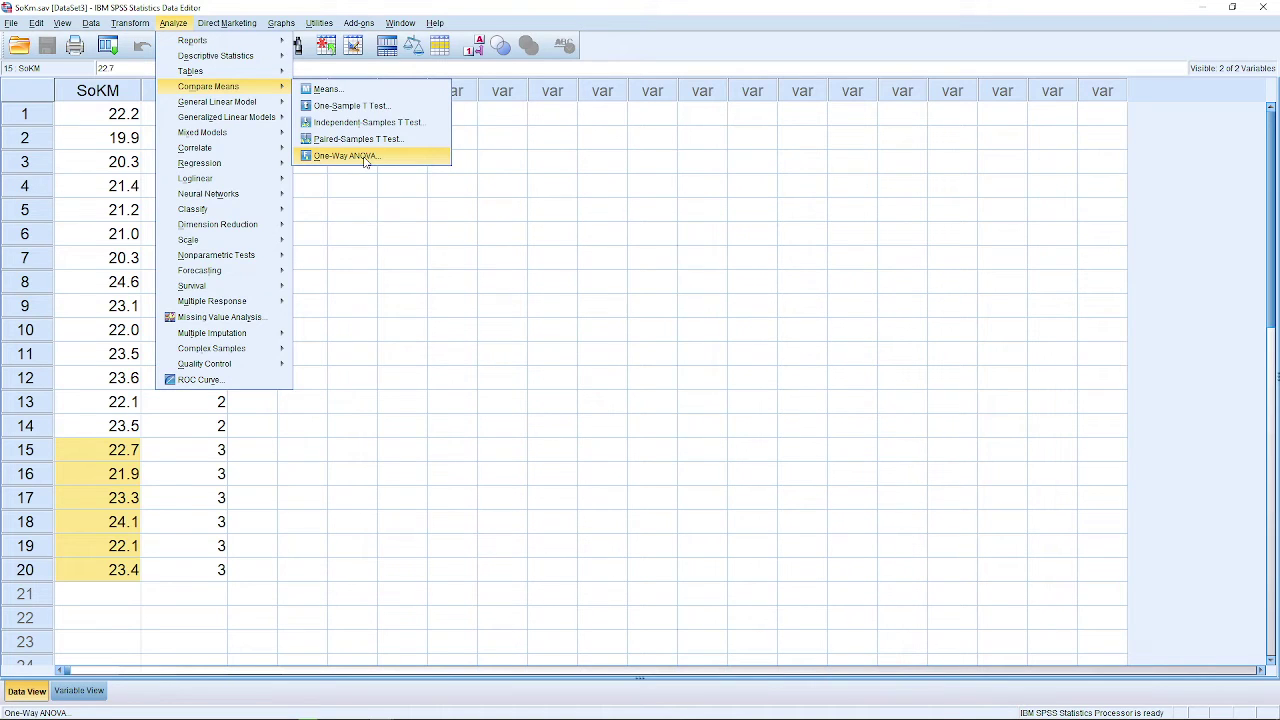
click(366, 160)
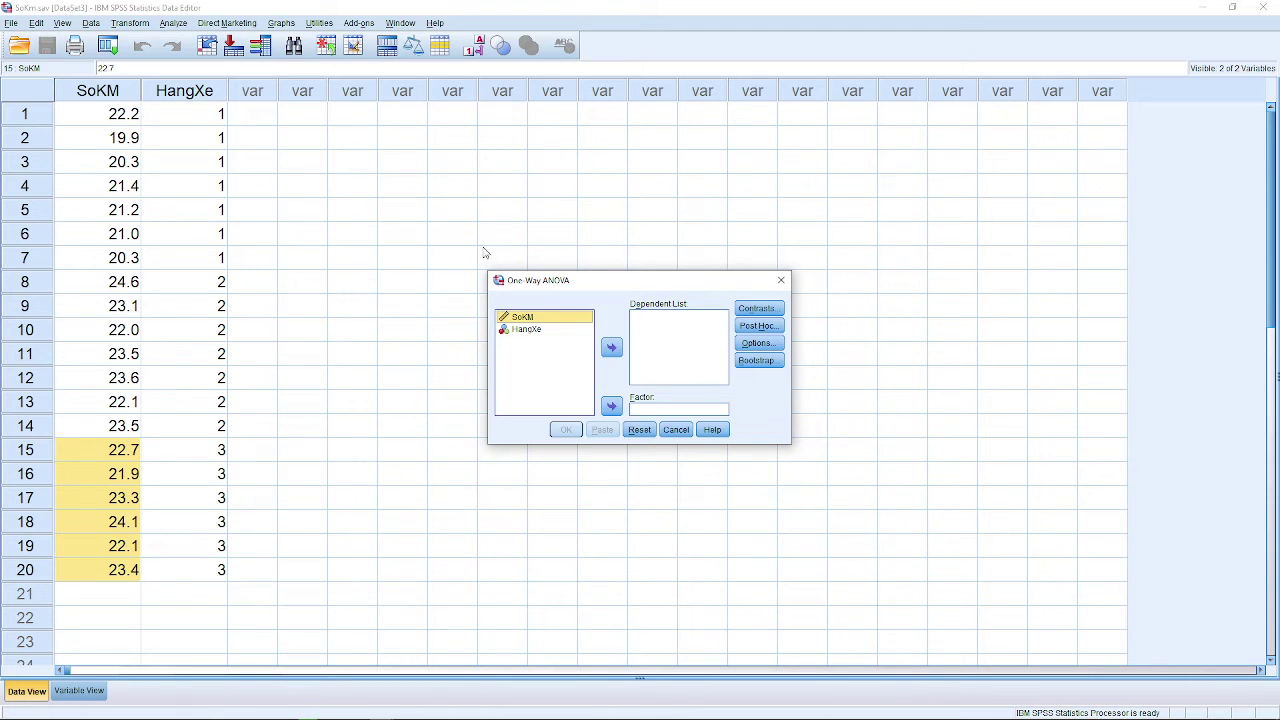
click(611, 347)
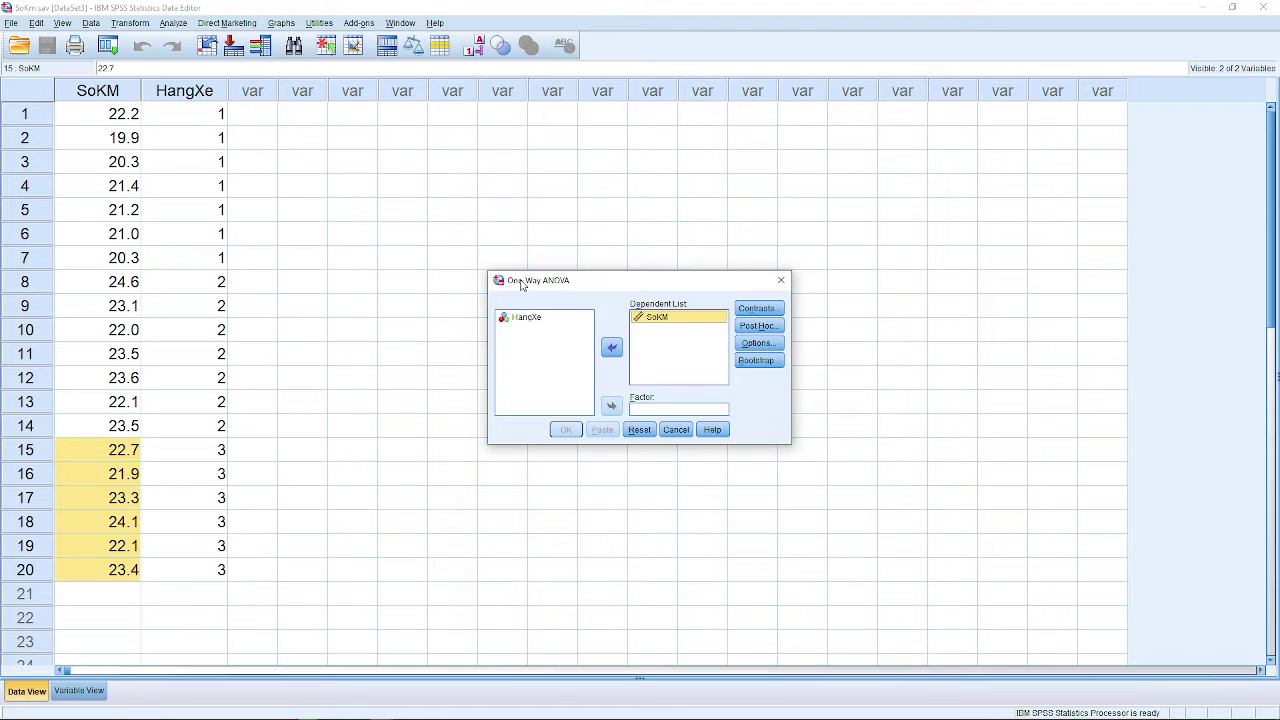
click(530, 318)
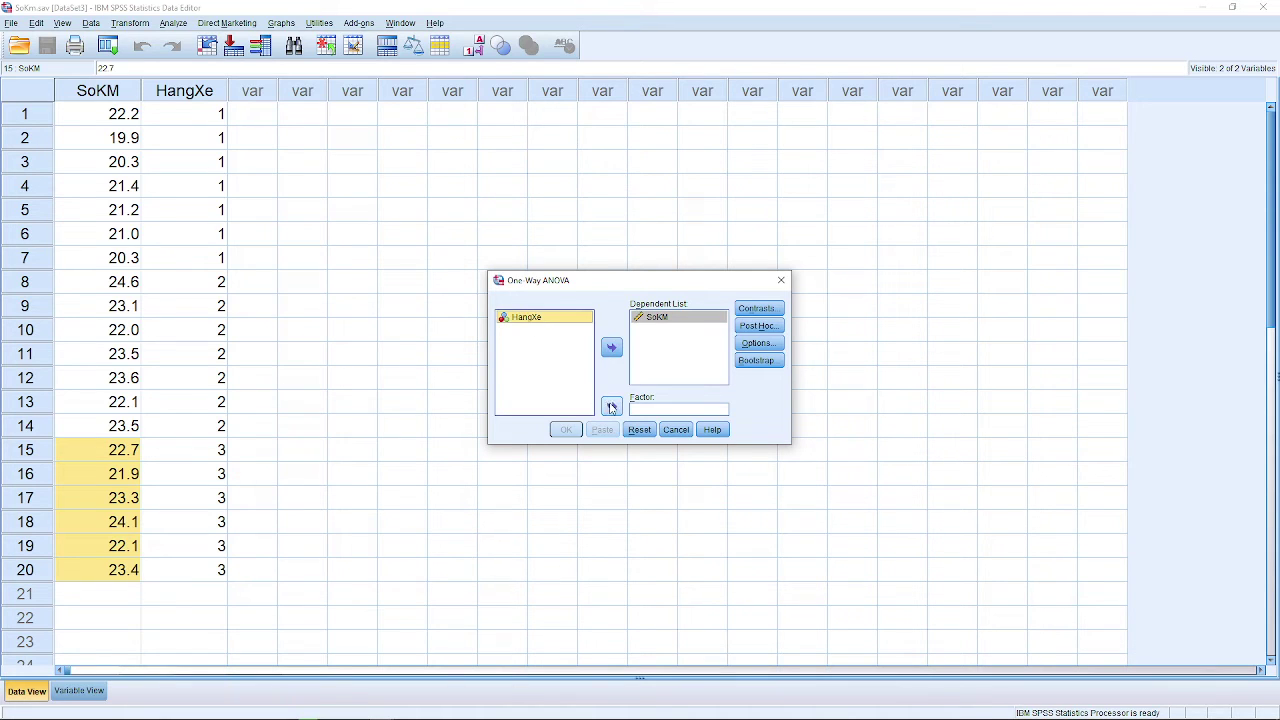
click(611, 406)
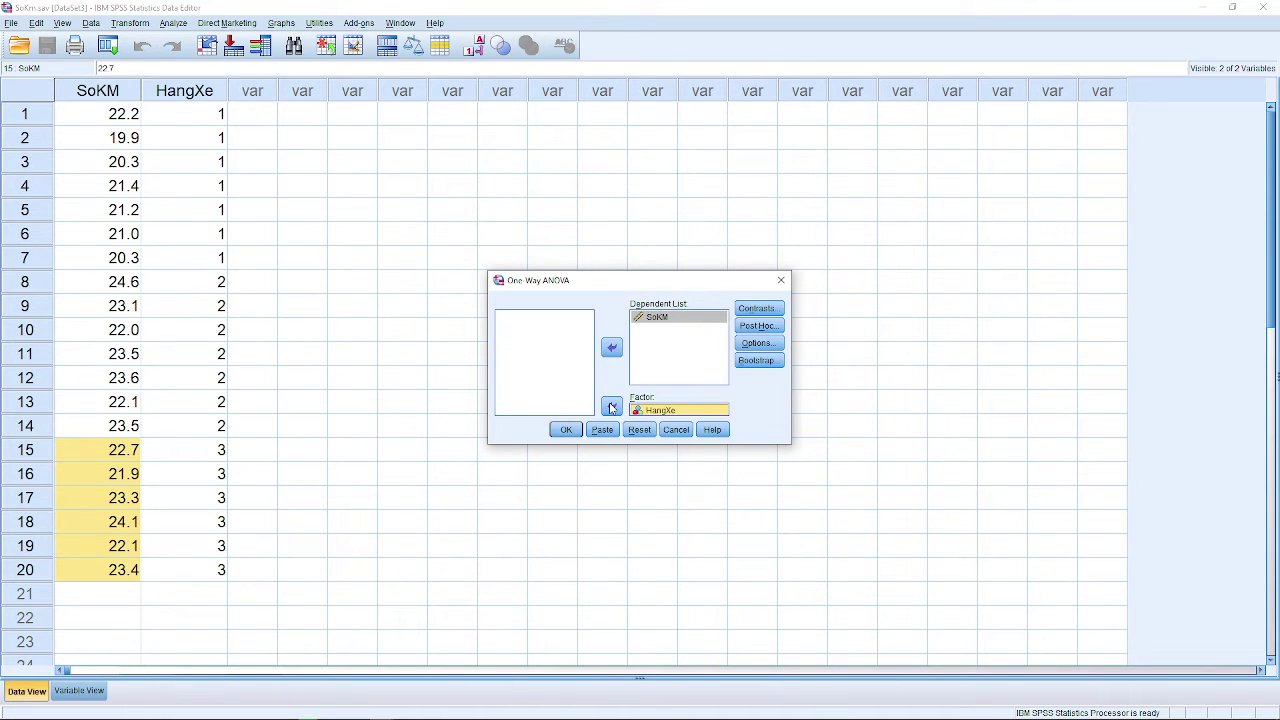
Step: Add the Tukey post hoc comparison at the 0.05 significance level and run the analysis
click(759, 326)
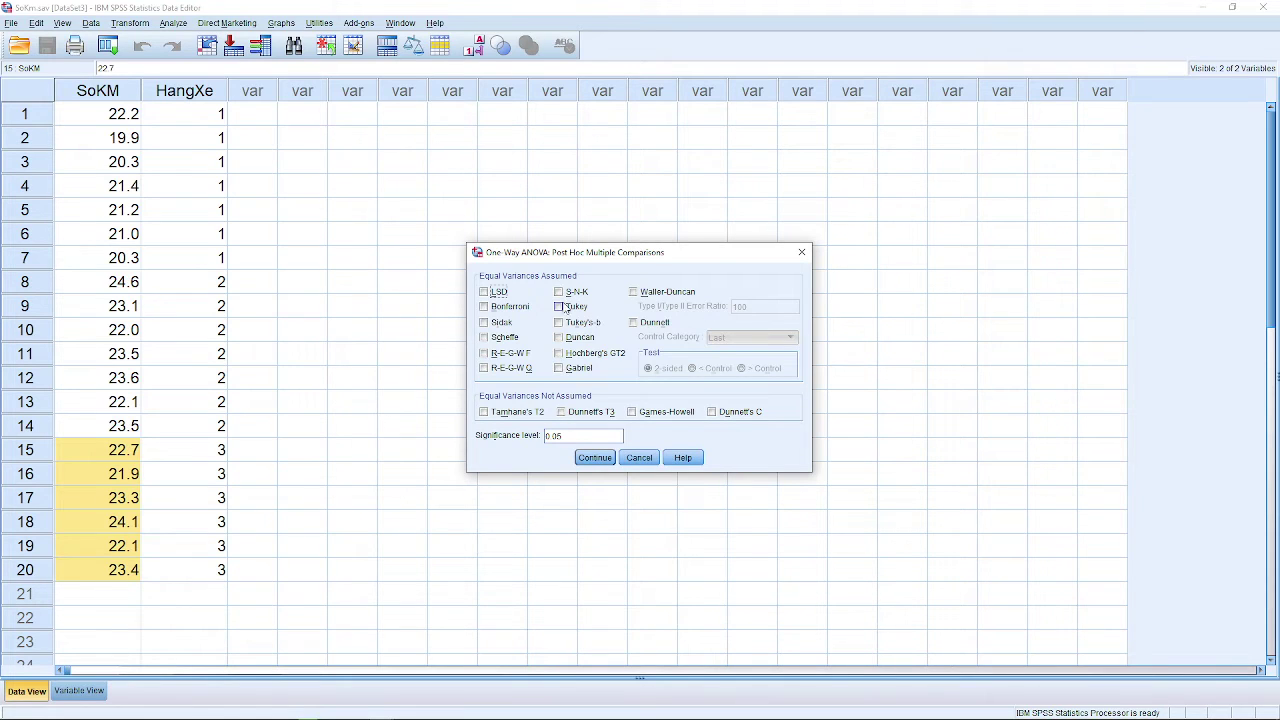
click(560, 307)
click(588, 462)
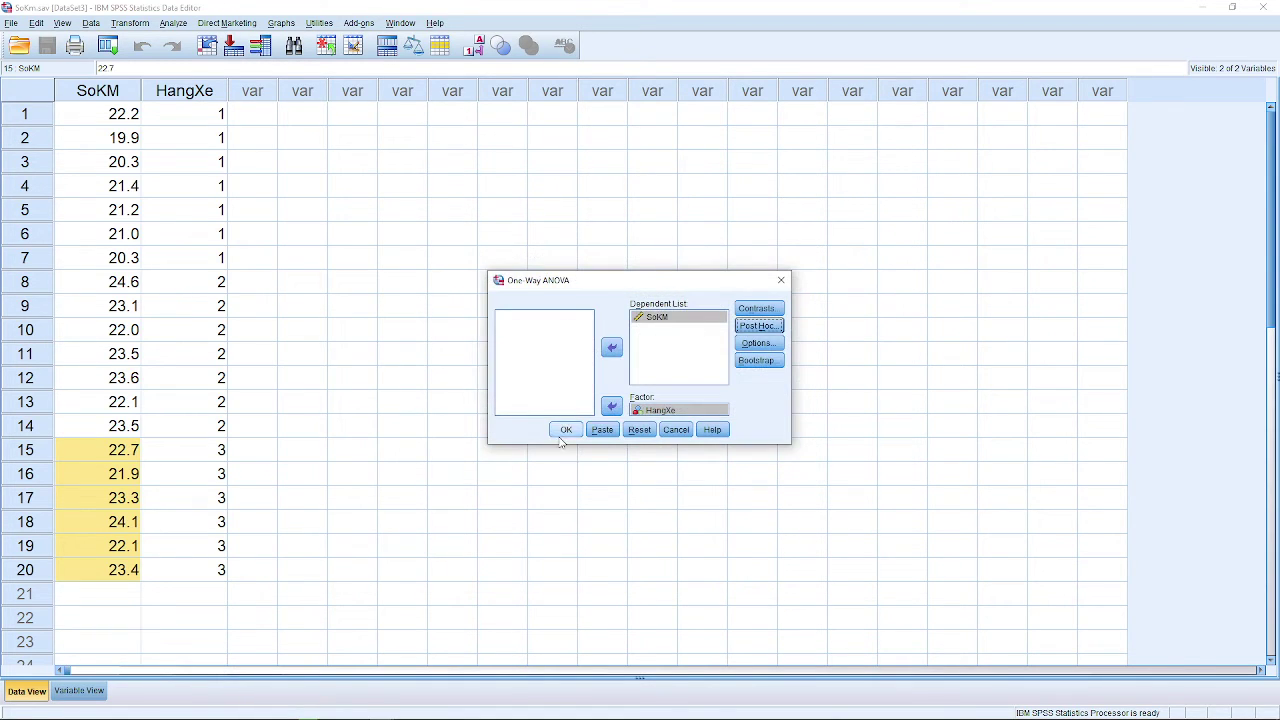
click(564, 430)
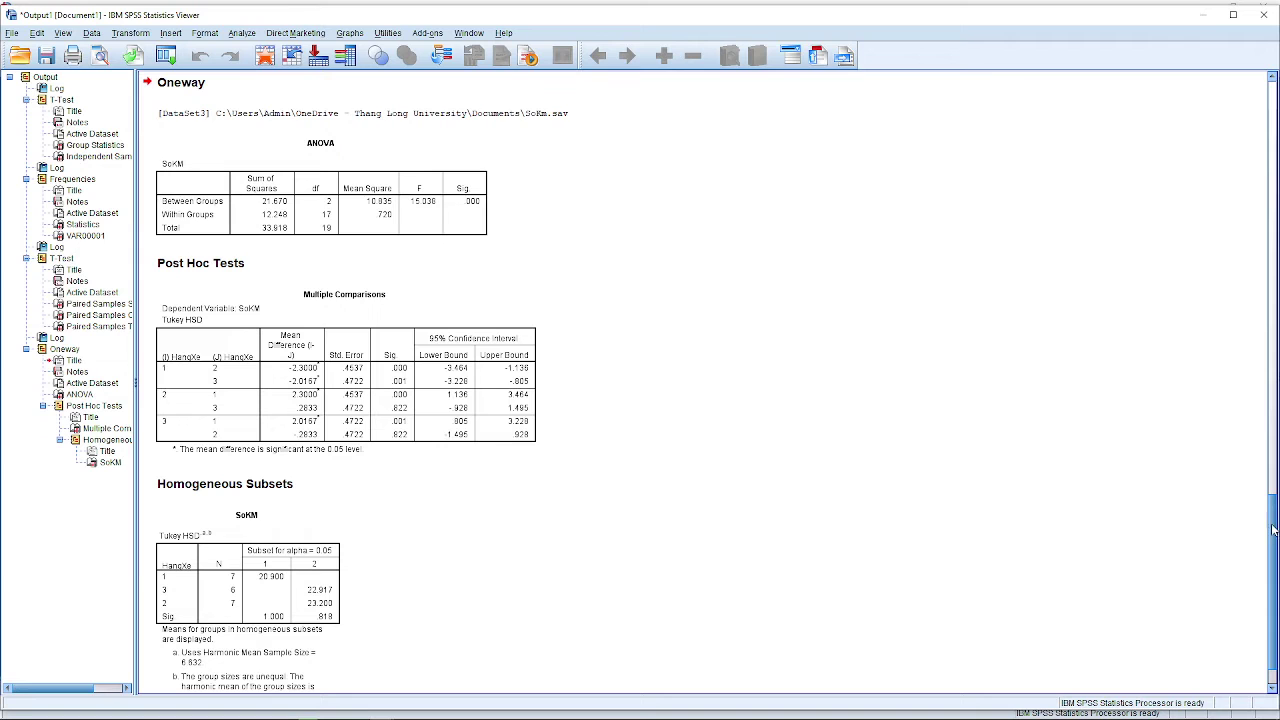
Step: Switch to FastStone Capture, close the old Paired Samples Test capture, and capture the ANOVA table from the SPSS output as a rectangular region
mouse_move(1275, 532)
mouse_down()
mouse_move(1274, 548)
mouse_move(1272, 530)
mouse_up()
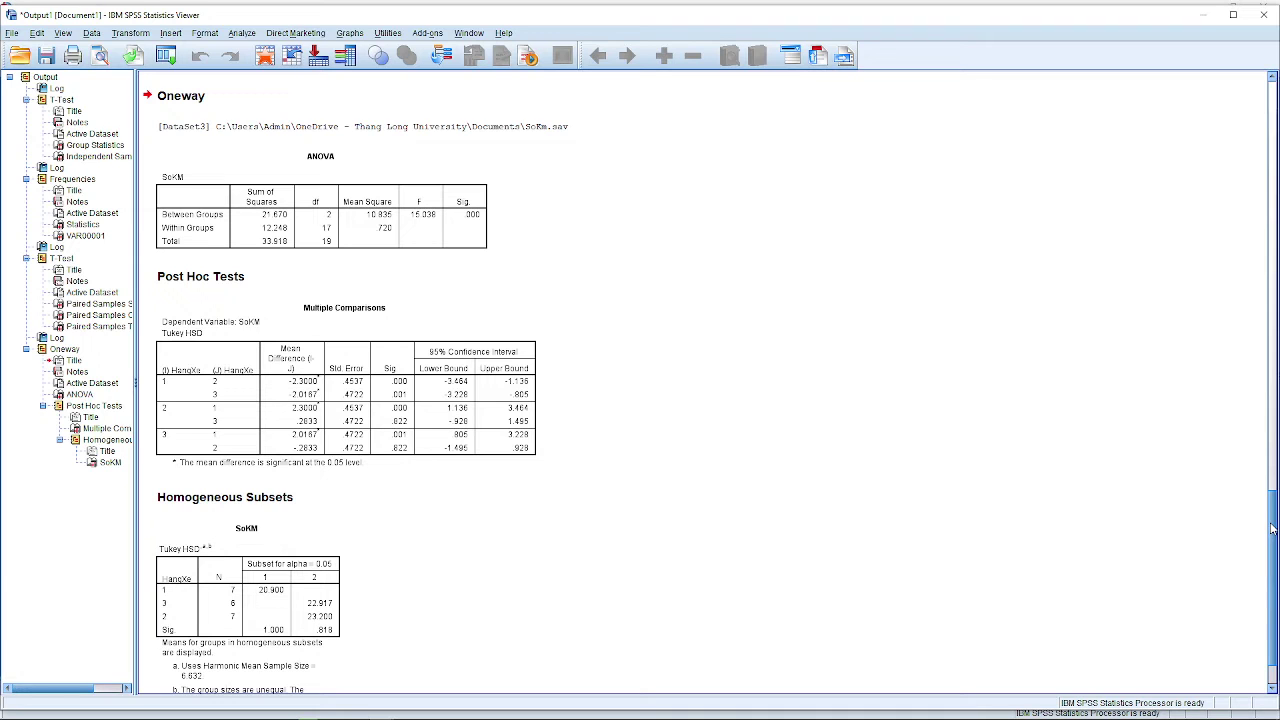
drag(1272, 530, 1272, 533)
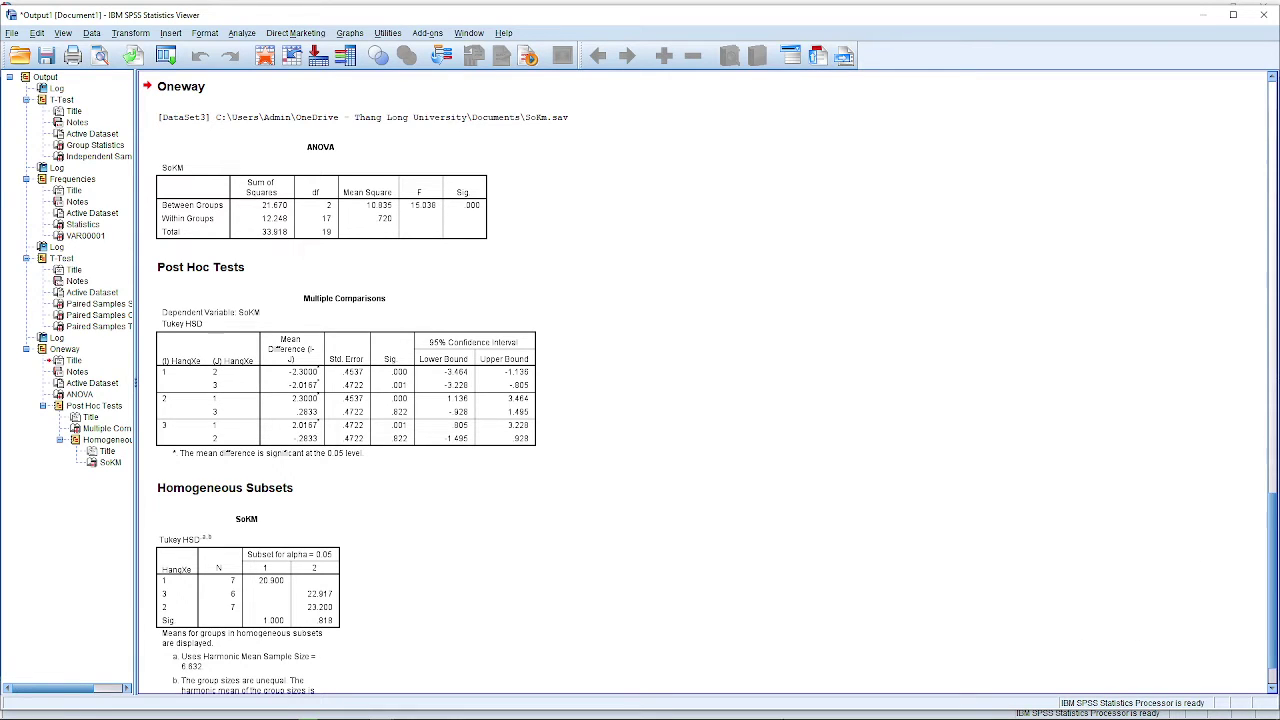
mouse_move(636, 716)
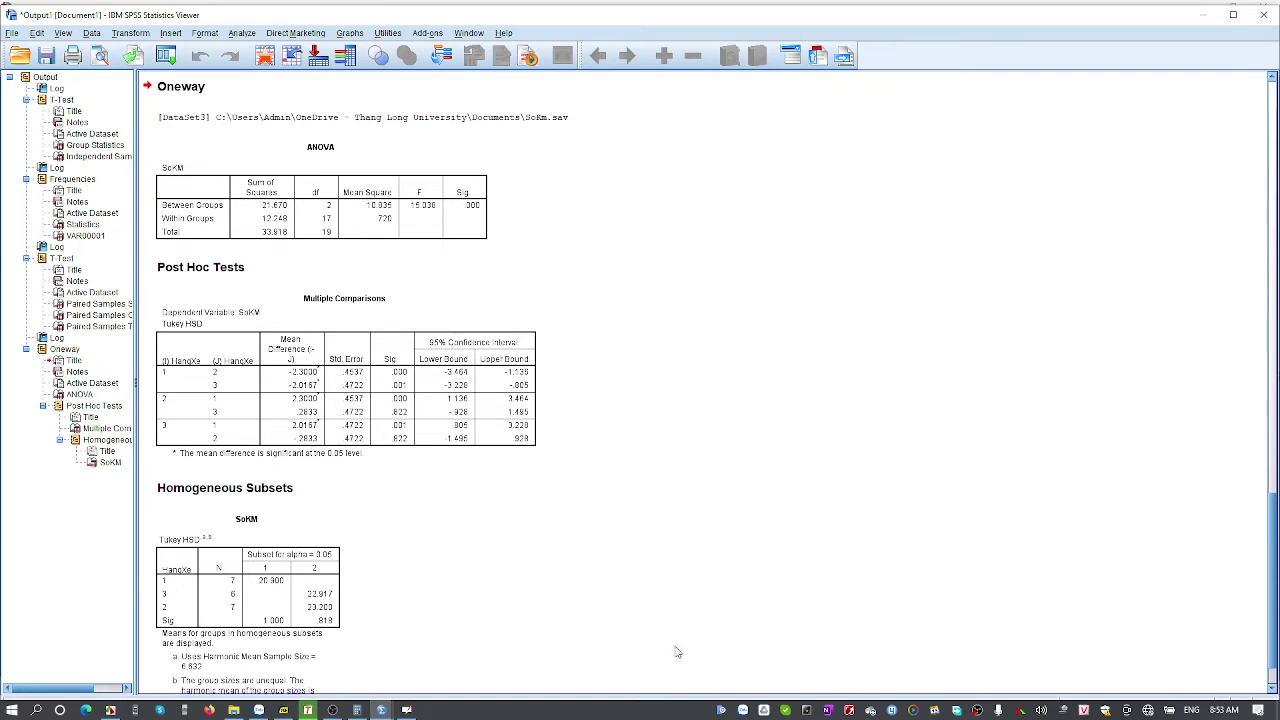
key(super)
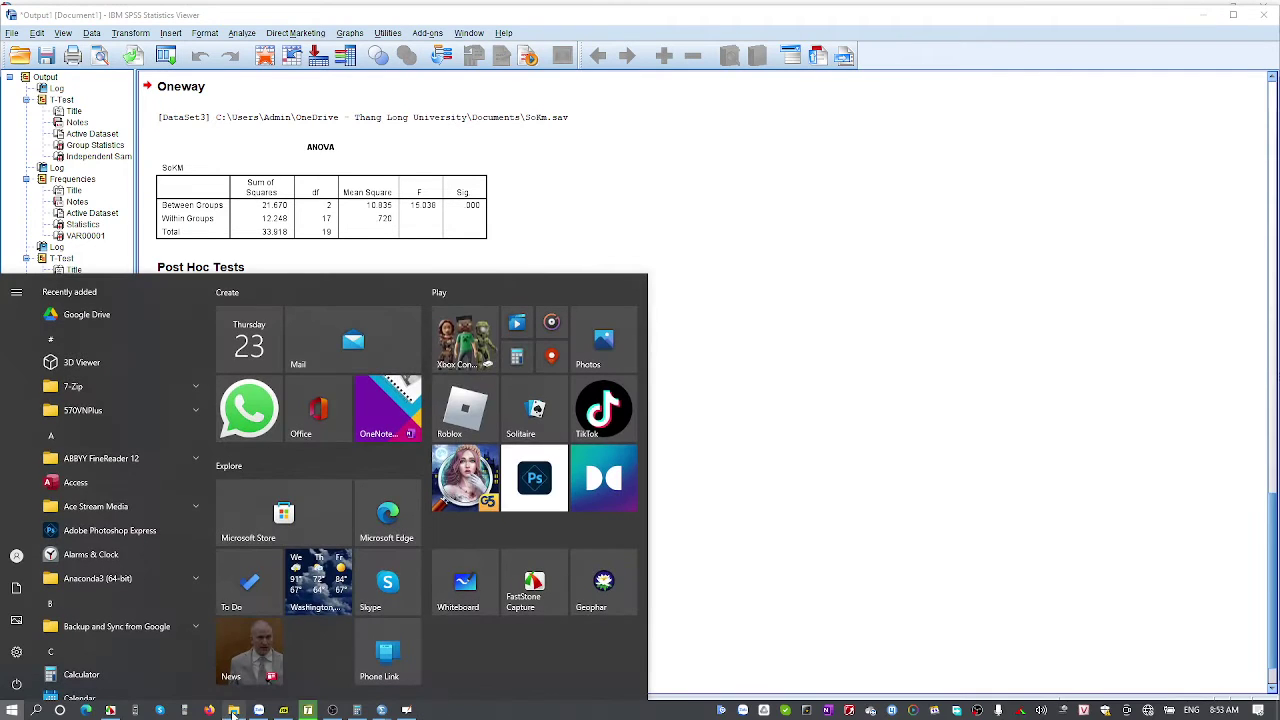
click(112, 710)
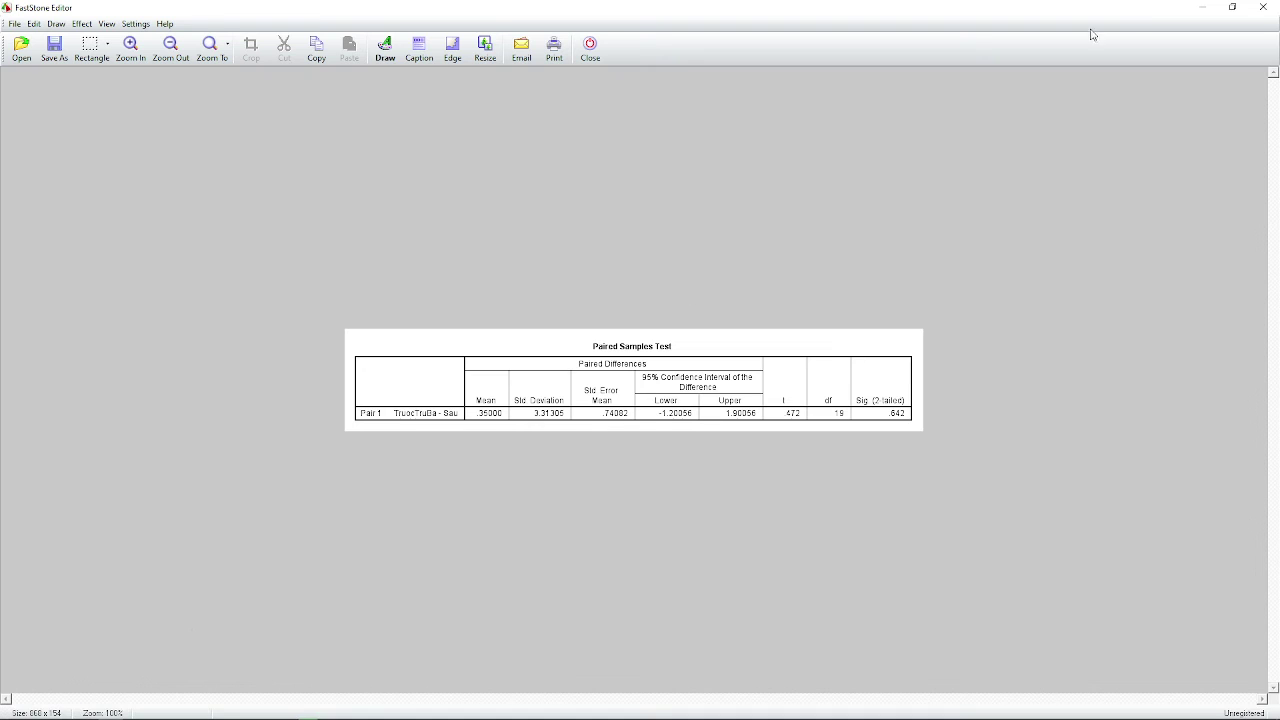
click(1259, 9)
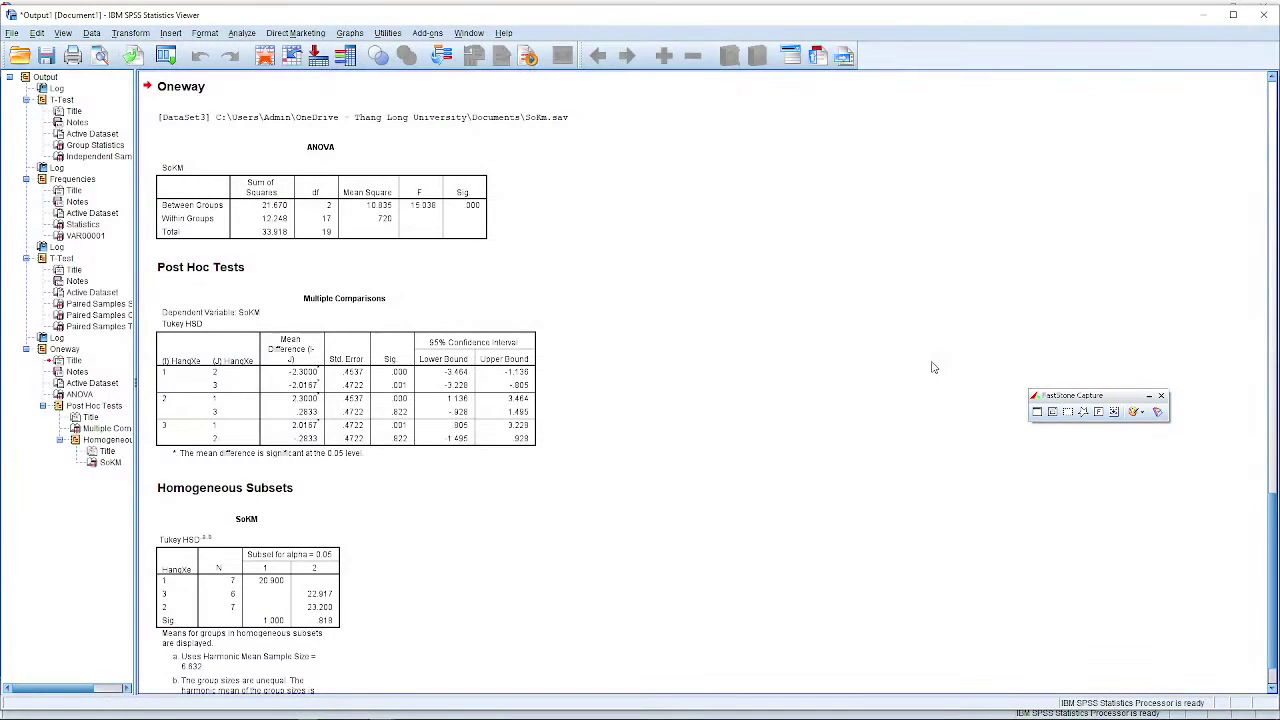
click(1067, 412)
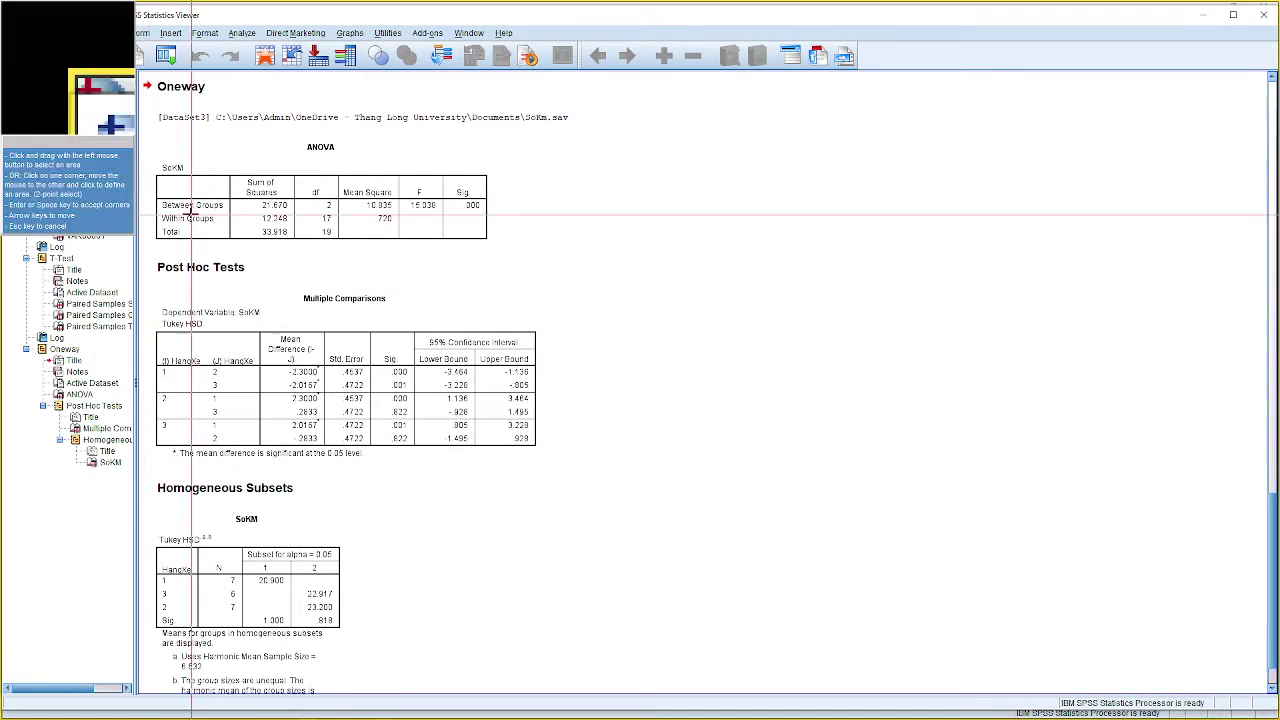
drag(152, 140, 494, 242)
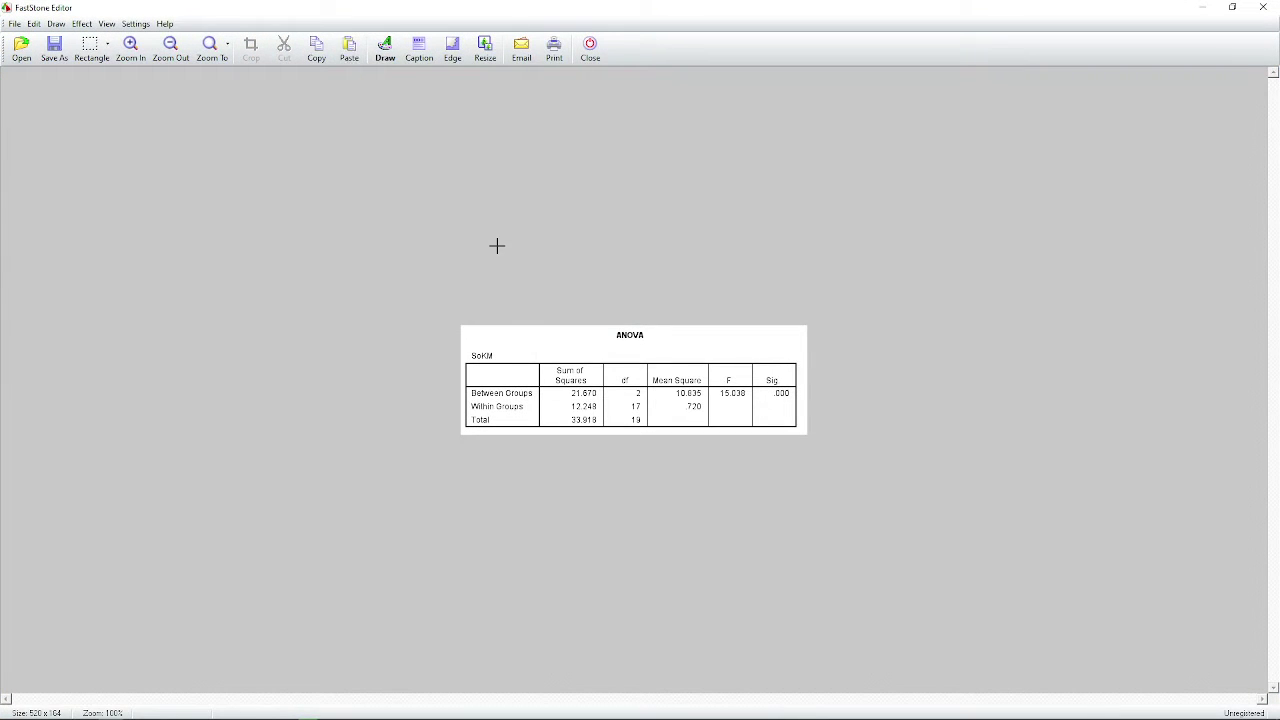
Step: Switch to the OpenBoard whiteboard, add a new page and paste the captured ANOVA table on it
key(super)
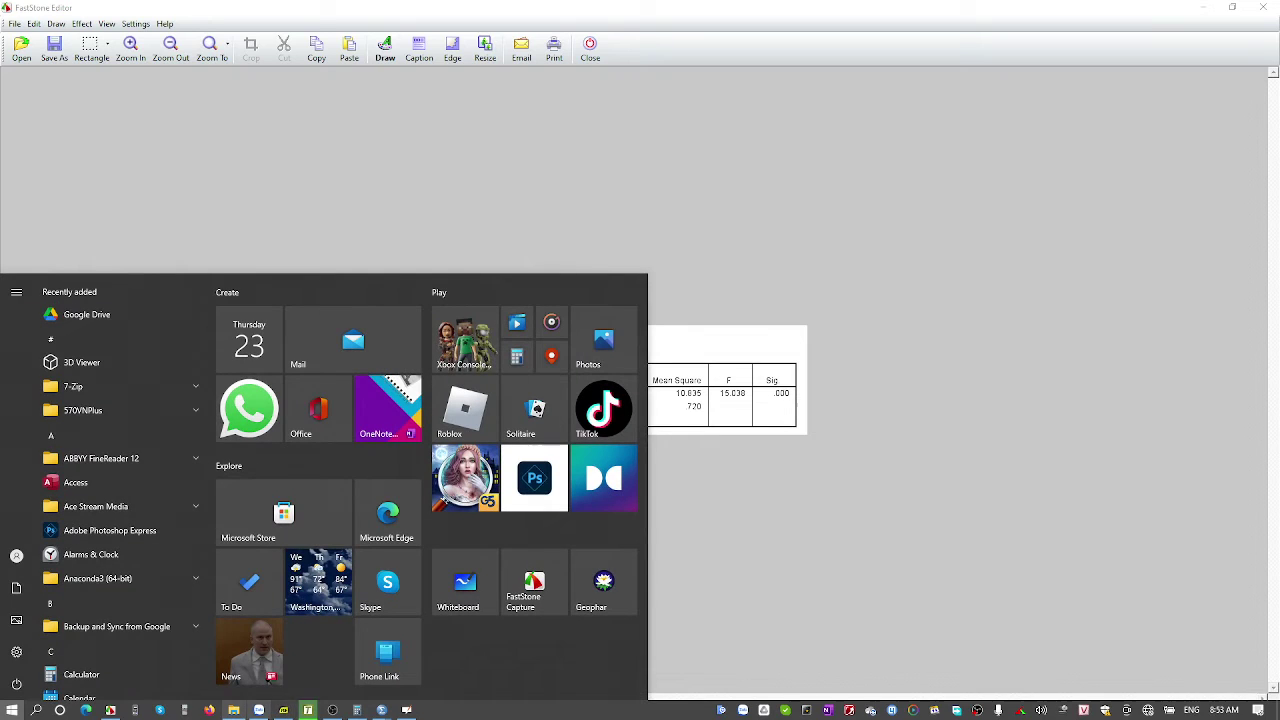
click(406, 710)
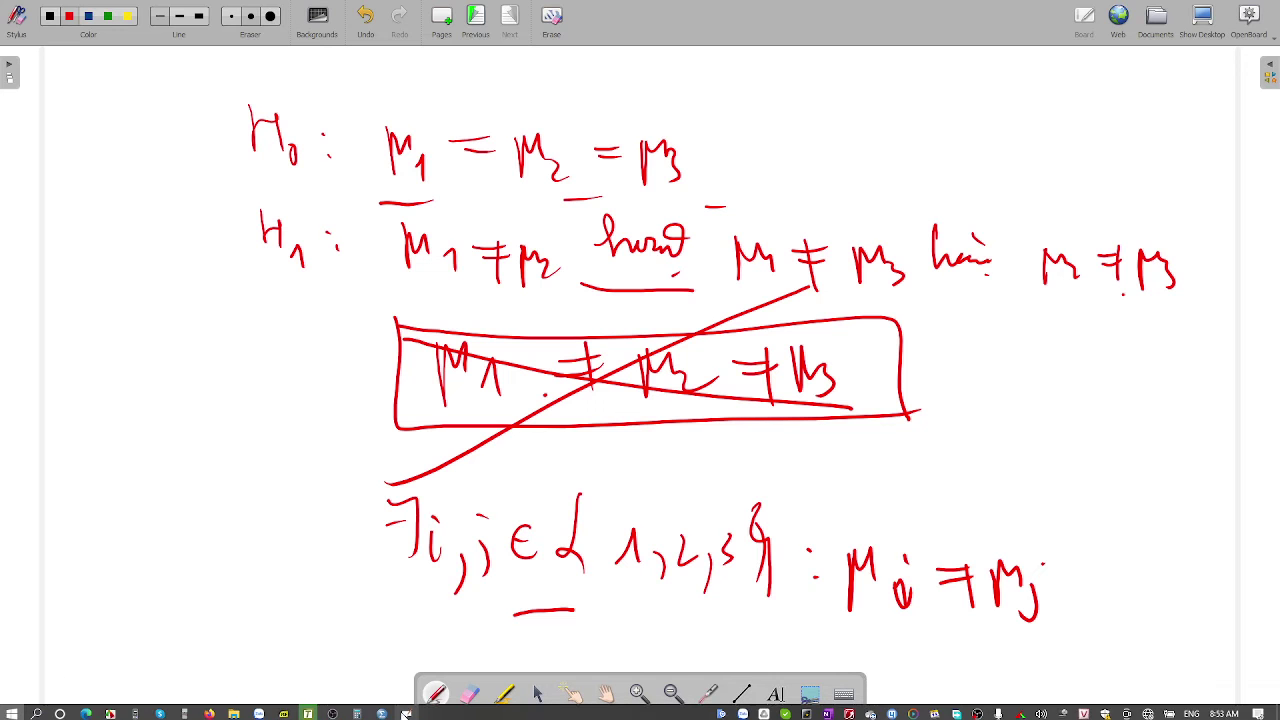
click(443, 20)
key(ctrl+v)
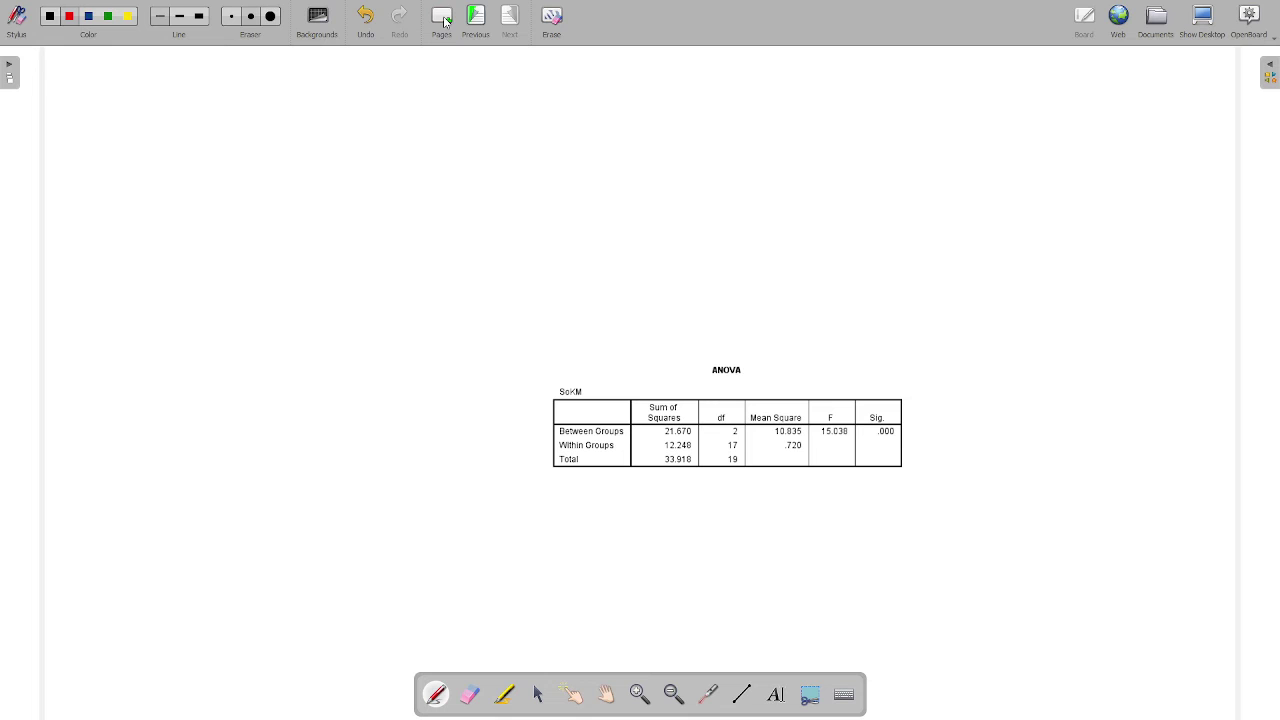
Step: Circle the Sum of Squares and df headings of the pasted ANOVA table with the red pen
click(637, 695)
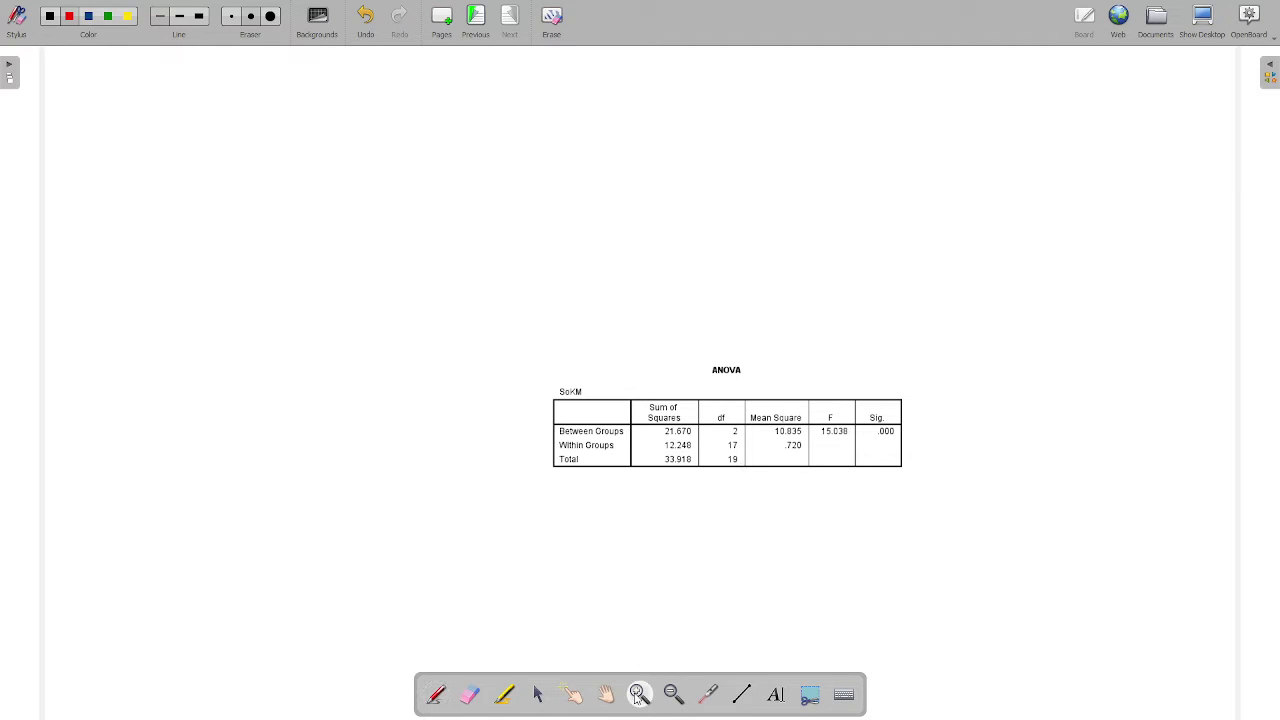
click(603, 470)
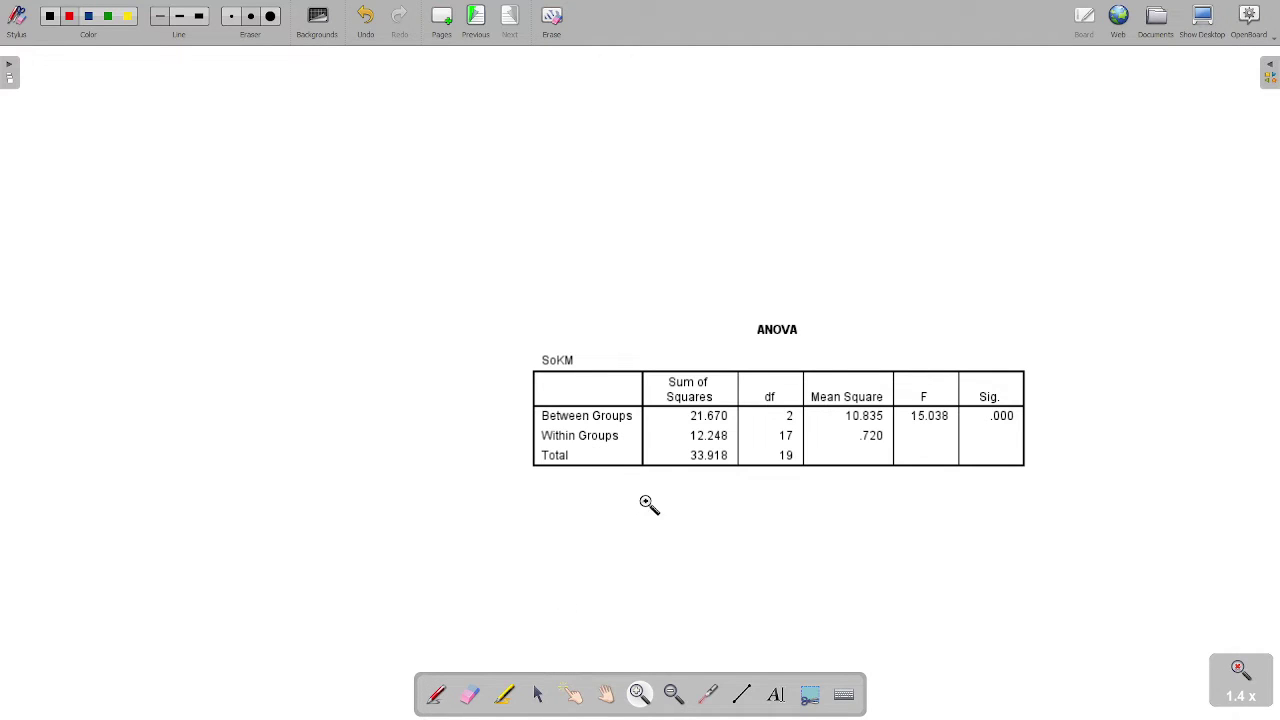
click(640, 455)
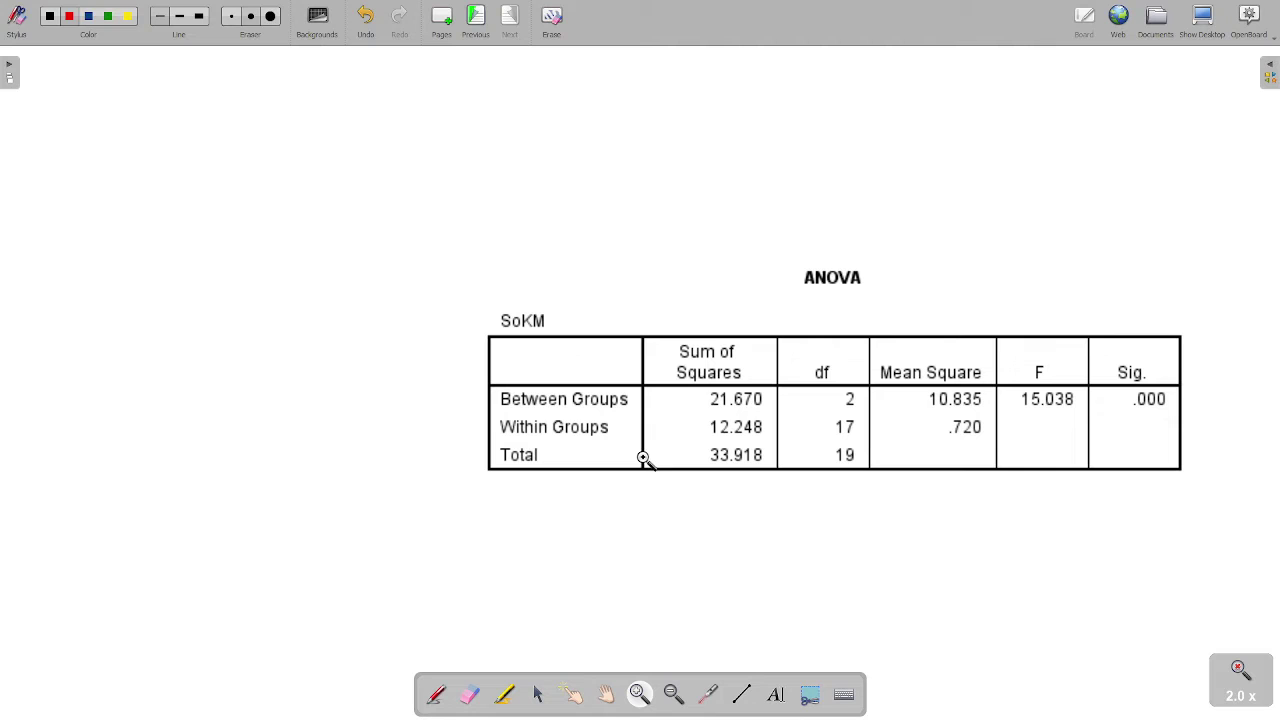
click(605, 694)
drag(617, 426, 354, 278)
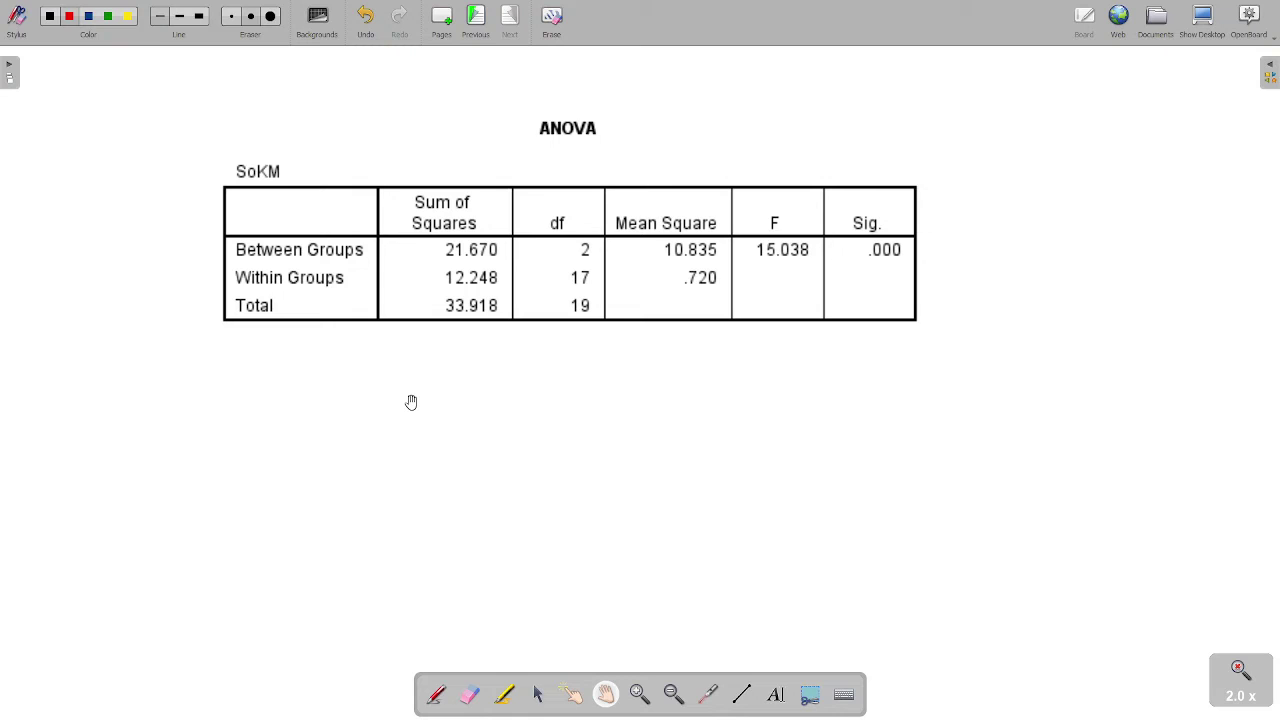
drag(411, 402, 371, 419)
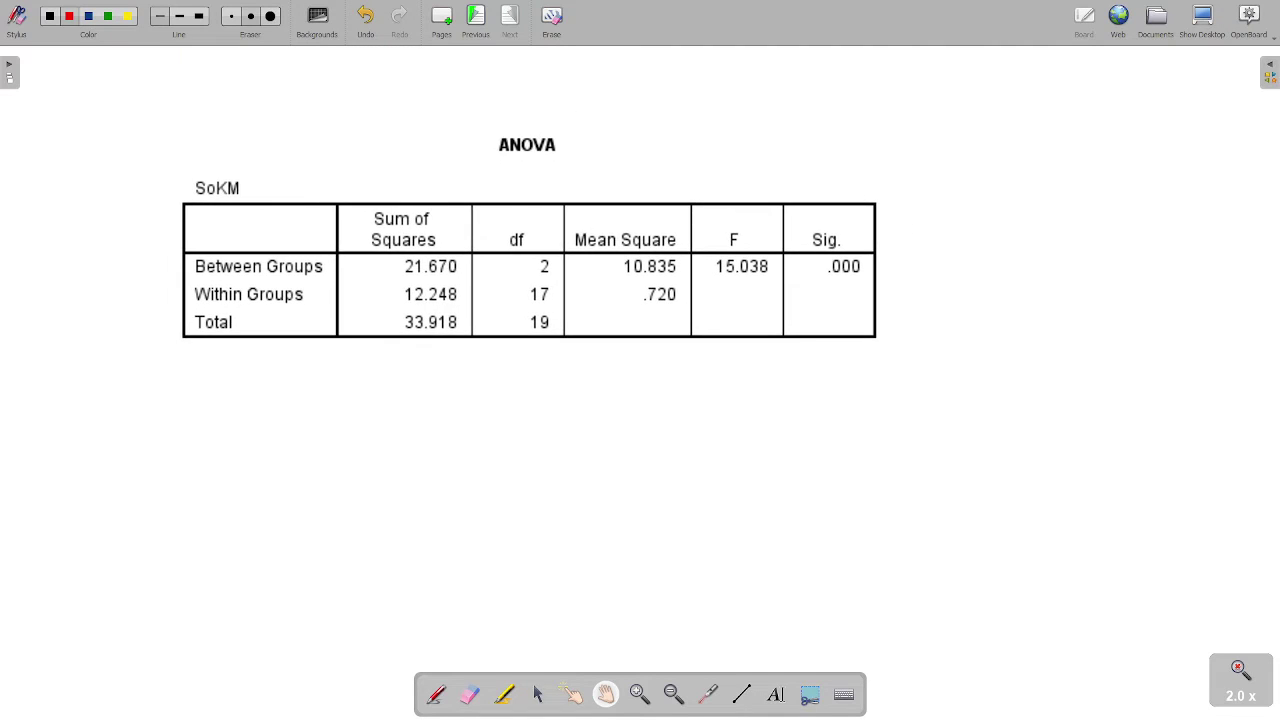
key(ctrl+i)
mouse_move(424, 197)
mouse_down()
mouse_move(356, 242)
mouse_move(437, 239)
mouse_move(404, 190)
mouse_up()
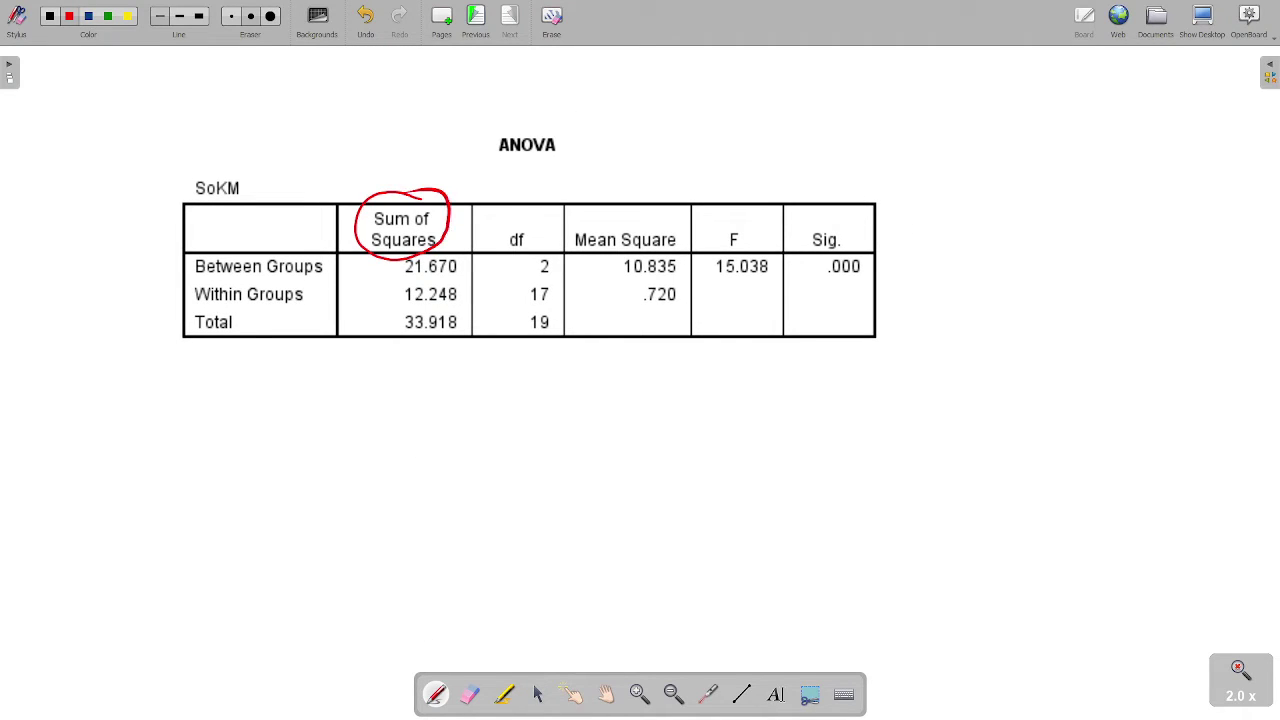
mouse_move(530, 207)
mouse_down()
mouse_move(495, 229)
mouse_move(544, 234)
mouse_move(528, 206)
mouse_up()
Step: Draw an empty ANOVA table grid below the pasted table, with column dividers, header underlines and an F heading
drag(160, 387, 937, 401)
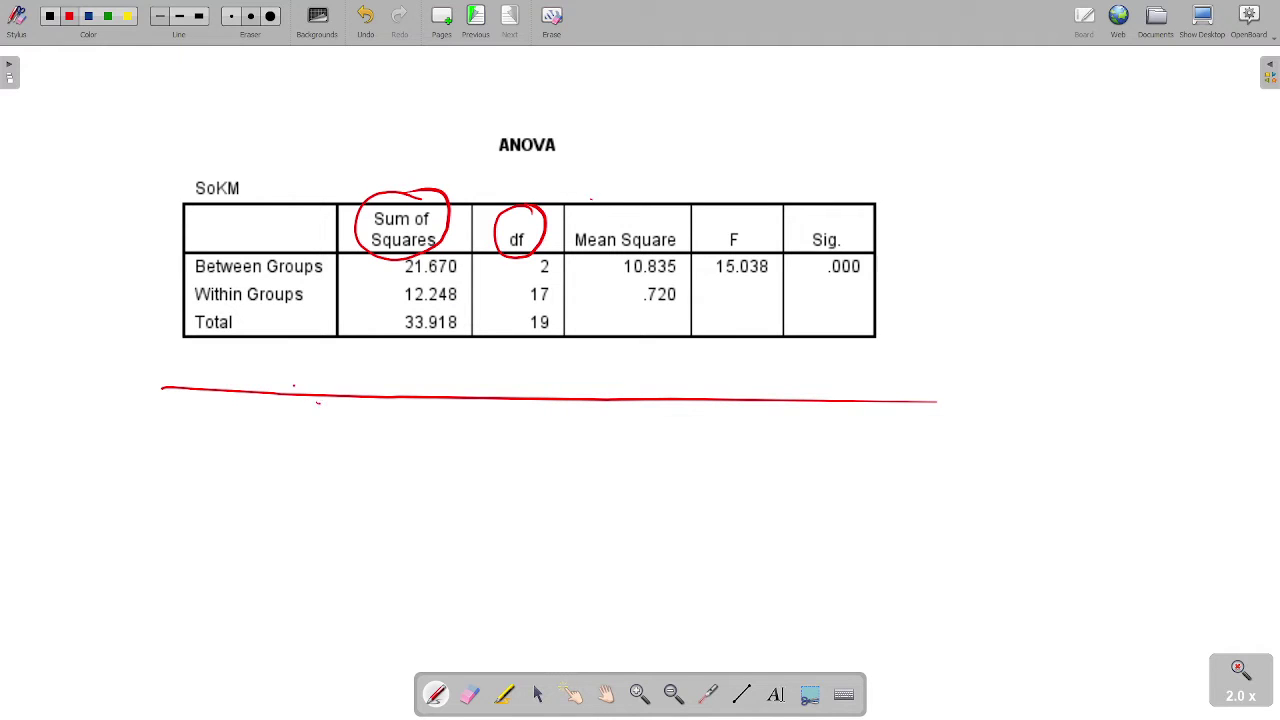
drag(294, 386, 272, 686)
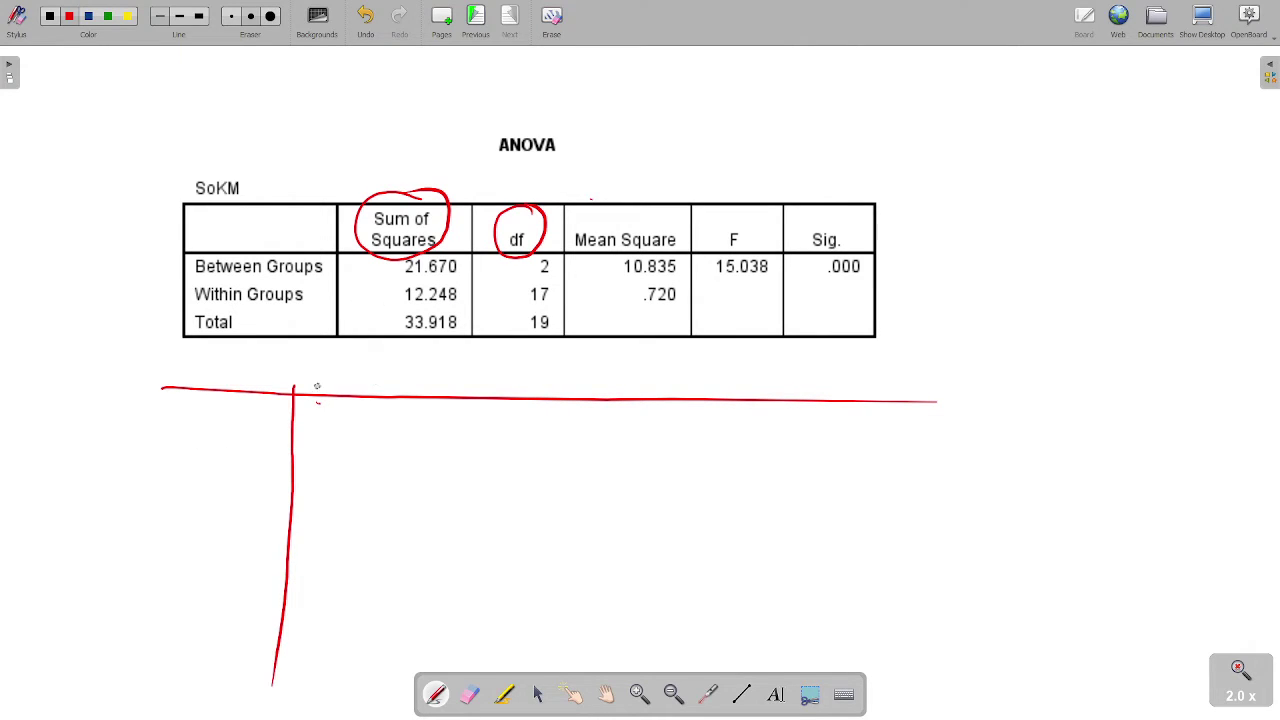
mouse_move(301, 422)
mouse_down()
mouse_move(488, 442)
mouse_move(503, 628)
mouse_up()
mouse_move(521, 428)
mouse_down()
mouse_move(596, 432)
mouse_move(649, 400)
mouse_move(653, 633)
mouse_up()
mouse_move(680, 433)
mouse_down()
mouse_move(801, 437)
mouse_move(819, 473)
mouse_move(826, 633)
mouse_up()
mouse_move(884, 397)
mouse_down()
mouse_move(886, 439)
mouse_move(922, 394)
mouse_move(910, 408)
mouse_move(976, 487)
mouse_move(985, 617)
mouse_up()
drag(972, 404, 1182, 408)
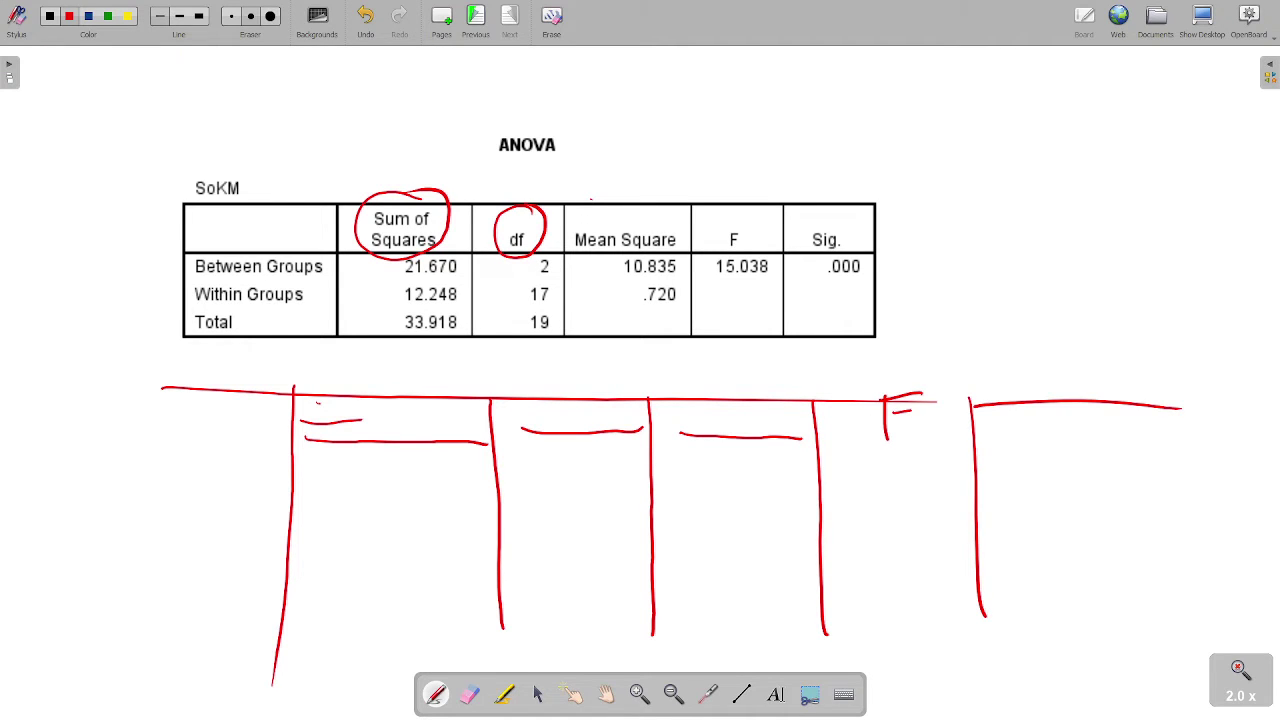
drag(165, 447, 282, 443)
Step: Write SSG = 21,67 and k - 1 = 2 in the first row of the hand-drawn table
mouse_move(327, 463)
mouse_down()
mouse_move(305, 489)
mouse_move(370, 505)
mouse_move(407, 479)
mouse_up()
drag(389, 493, 407, 491)
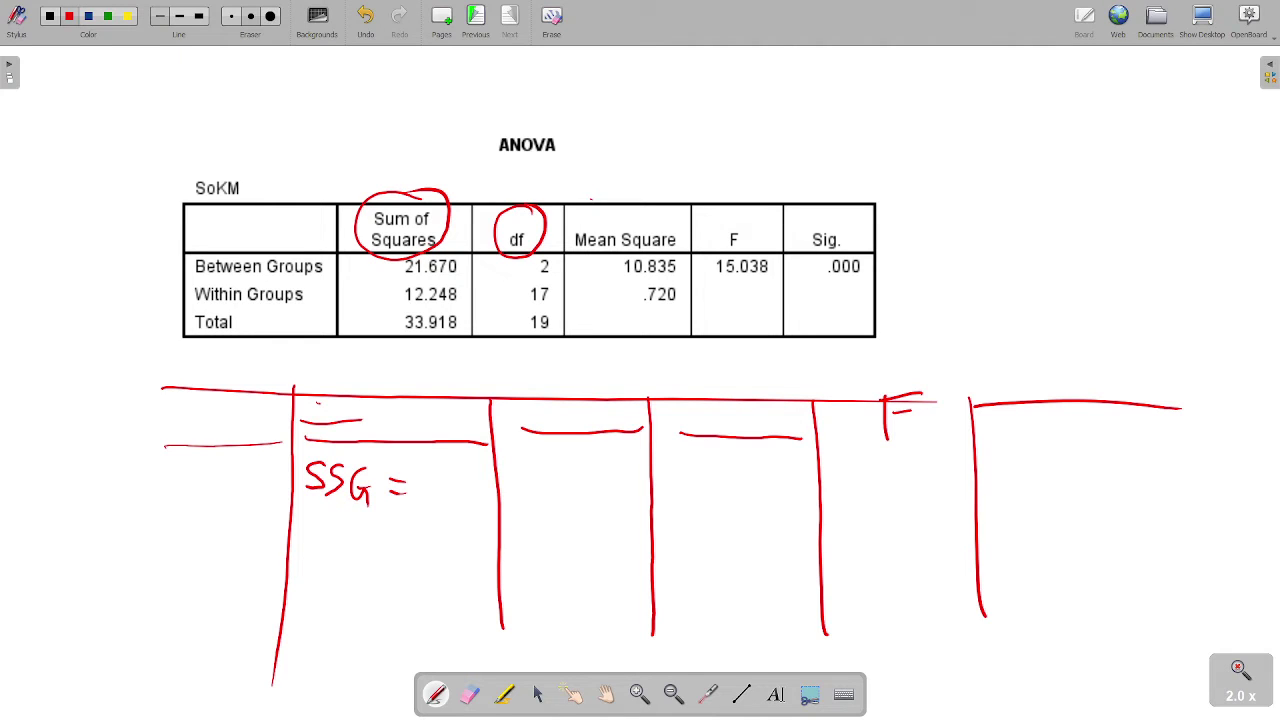
mouse_move(411, 477)
mouse_down()
mouse_move(421, 472)
mouse_move(426, 499)
mouse_up()
drag(433, 478, 438, 506)
drag(445, 502, 440, 515)
drag(462, 472, 452, 494)
mouse_move(468, 476)
mouse_down()
mouse_move(472, 504)
mouse_move(482, 490)
mouse_up()
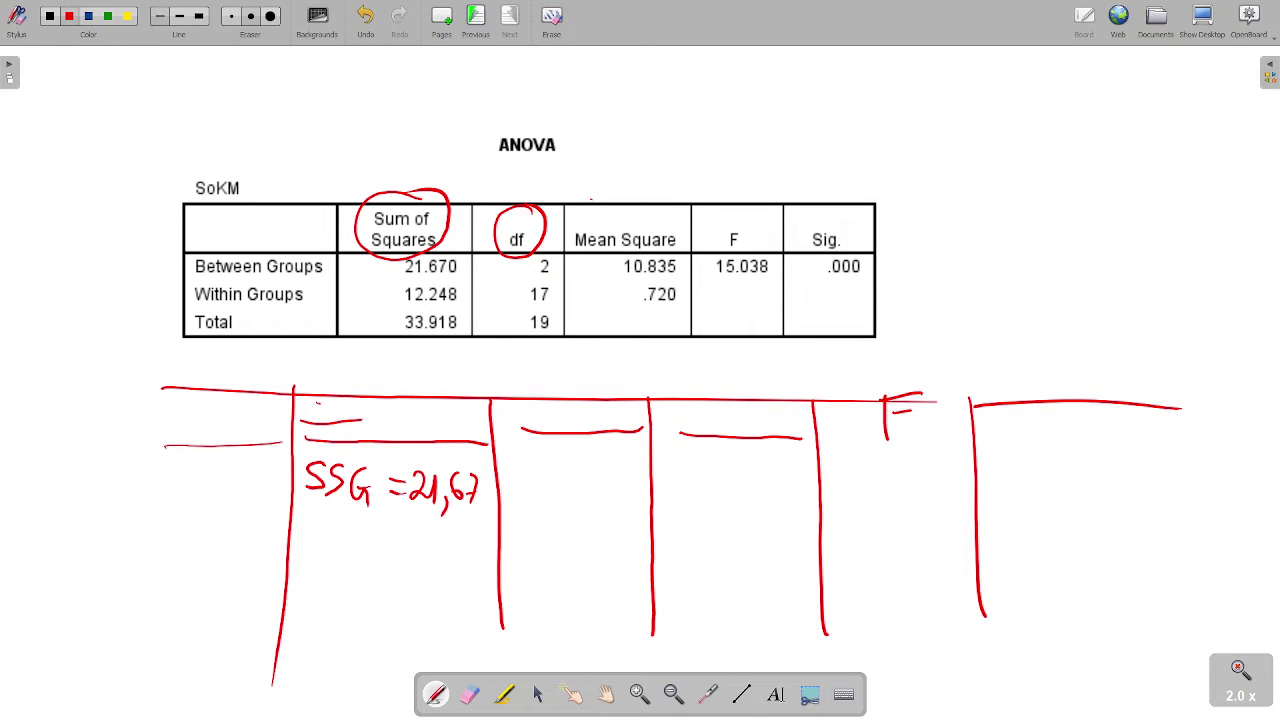
mouse_move(523, 473)
mouse_down()
mouse_move(524, 490)
mouse_move(583, 504)
mouse_up()
drag(600, 485, 643, 503)
Step: Write SSW with the within-groups sum of squares in the second row and circle the W of Within Groups in the pasted table
mouse_move(307, 541)
mouse_down()
mouse_move(290, 570)
mouse_move(314, 574)
mouse_up()
mouse_move(355, 542)
mouse_down()
mouse_move(340, 566)
mouse_move(358, 558)
mouse_move(338, 550)
mouse_up()
mouse_move(338, 545)
mouse_down()
mouse_move(366, 566)
mouse_move(377, 546)
mouse_up()
mouse_move(214, 280)
mouse_down()
mouse_move(216, 304)
mouse_move(219, 276)
mouse_up()
mouse_move(392, 551)
mouse_down()
mouse_move(426, 570)
mouse_move(439, 550)
mouse_move(464, 578)
mouse_up()
mouse_move(463, 572)
mouse_down()
mouse_move(464, 590)
mouse_move(490, 582)
mouse_up()
drag(484, 554, 500, 582)
Step: Draw a dividing line under the SSW row and start the total row below it with SST =
drag(229, 598, 813, 592)
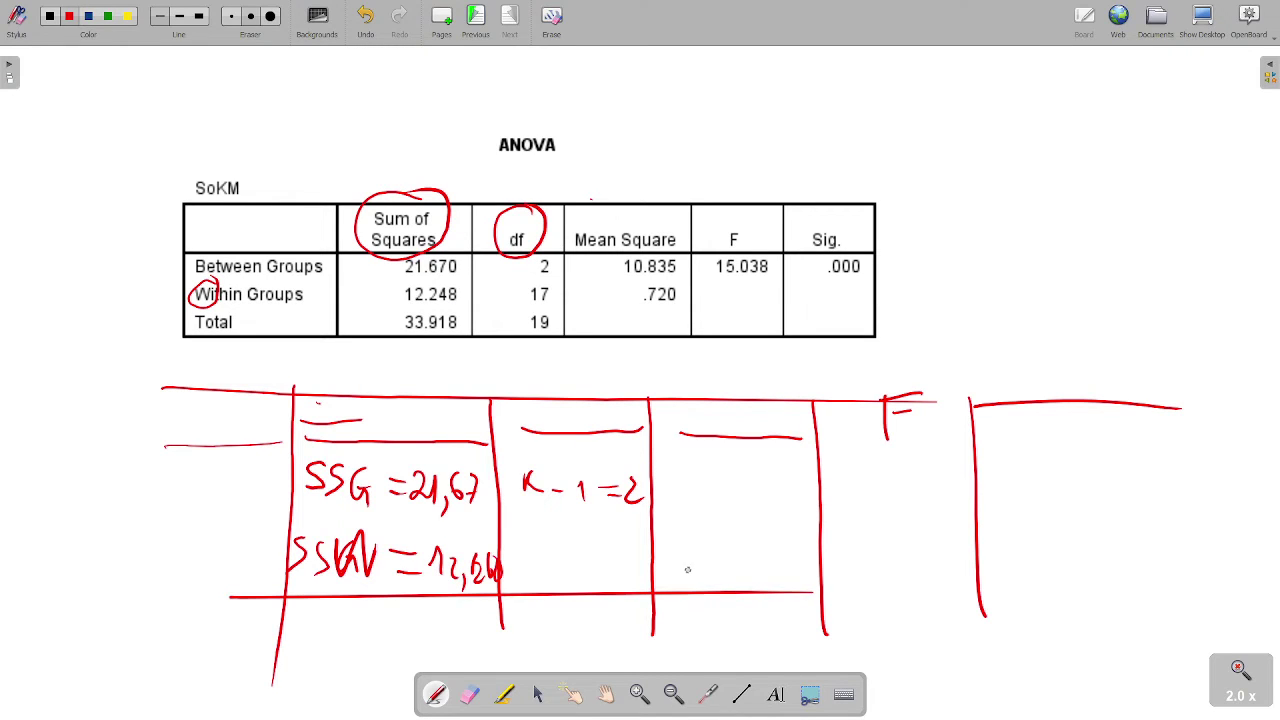
drag(317, 631, 301, 648)
drag(333, 629, 326, 650)
mouse_move(347, 630)
mouse_down()
mouse_move(347, 651)
mouse_move(354, 628)
mouse_up()
mouse_move(376, 633)
mouse_down()
mouse_move(400, 631)
mouse_move(402, 644)
mouse_up()
Step: Fill in the remaining degrees of freedom: n - k = 17 for the SSW row and n - 1 = 19 for the total row
mouse_move(525, 548)
mouse_down()
mouse_move(536, 568)
mouse_move(562, 559)
mouse_up()
drag(569, 540, 570, 566)
mouse_move(581, 548)
mouse_down()
mouse_move(582, 566)
mouse_move(622, 556)
mouse_up()
drag(600, 567, 626, 566)
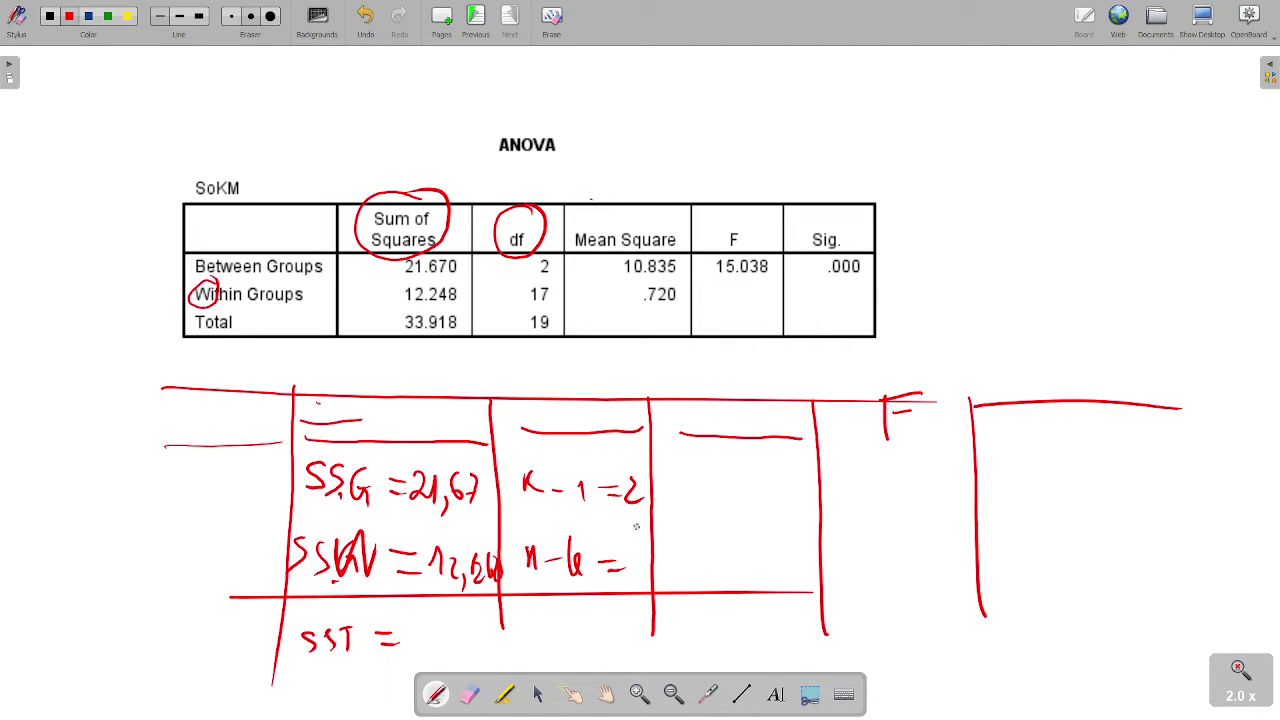
drag(633, 537, 643, 570)
mouse_move(528, 628)
mouse_down()
mouse_move(529, 650)
mouse_move(544, 643)
mouse_up()
drag(550, 632, 577, 648)
drag(594, 633, 632, 654)
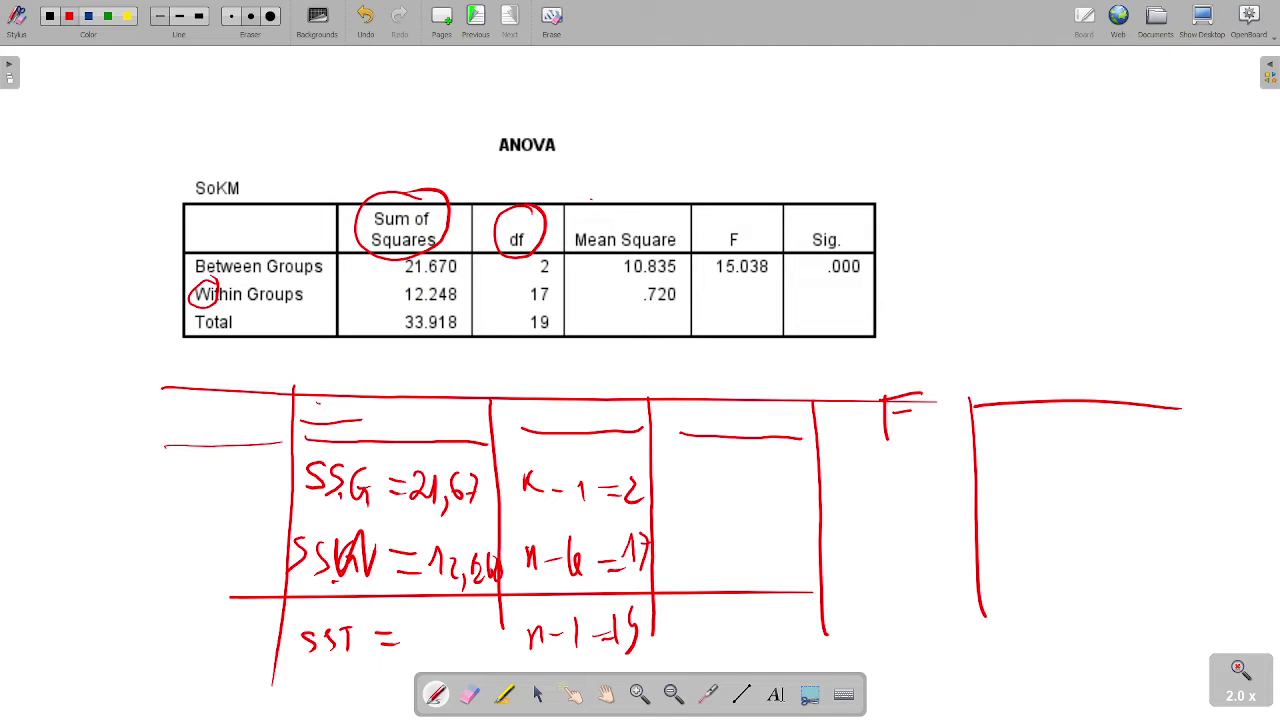
Step: Write MSG = in the first row of the mean square column and circle SSG
mouse_move(666, 447)
mouse_down()
mouse_move(666, 476)
mouse_move(756, 476)
mouse_up()
mouse_move(360, 450)
mouse_down()
mouse_move(312, 452)
mouse_move(372, 453)
mouse_up()
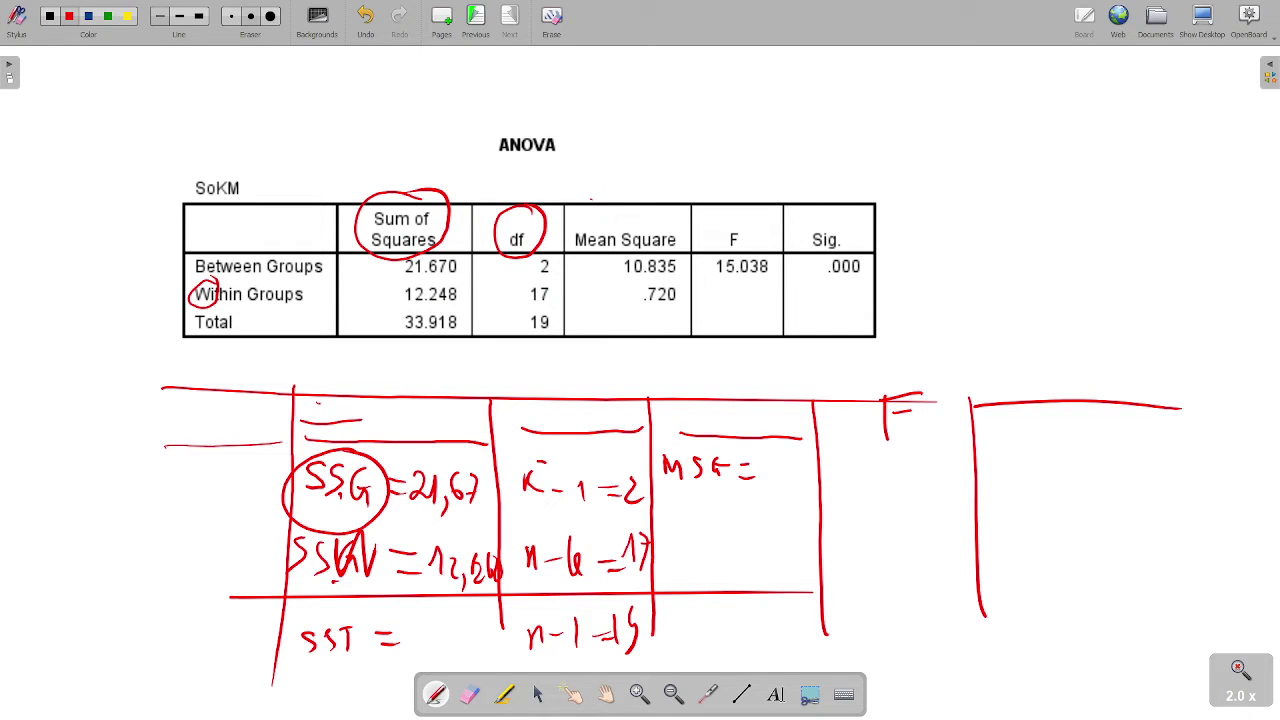